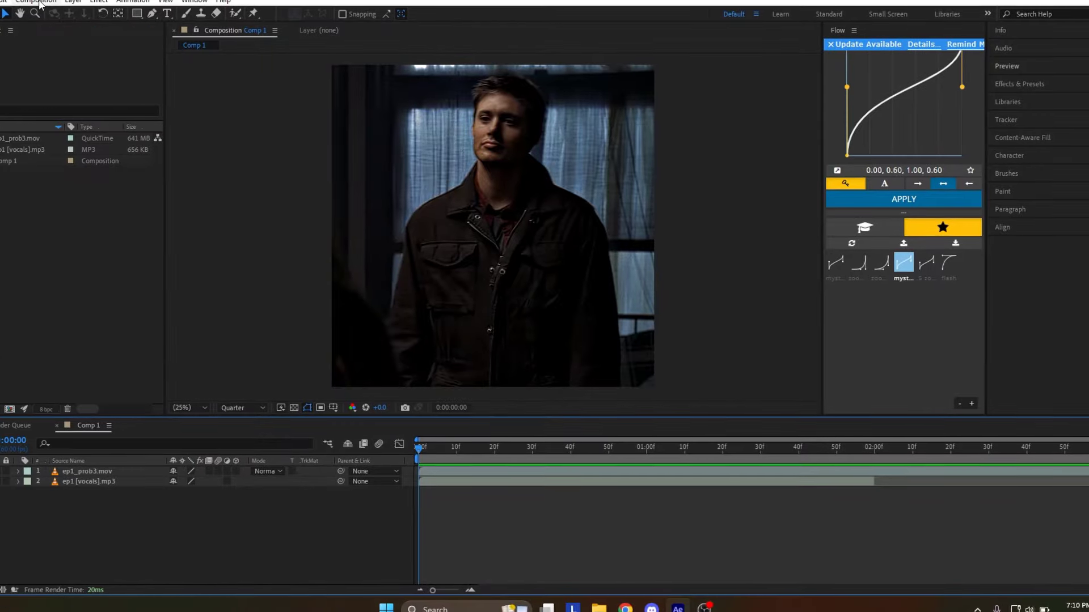
Step: Keep the composition frame rate at 60 in Composition Settings
click(64, 2)
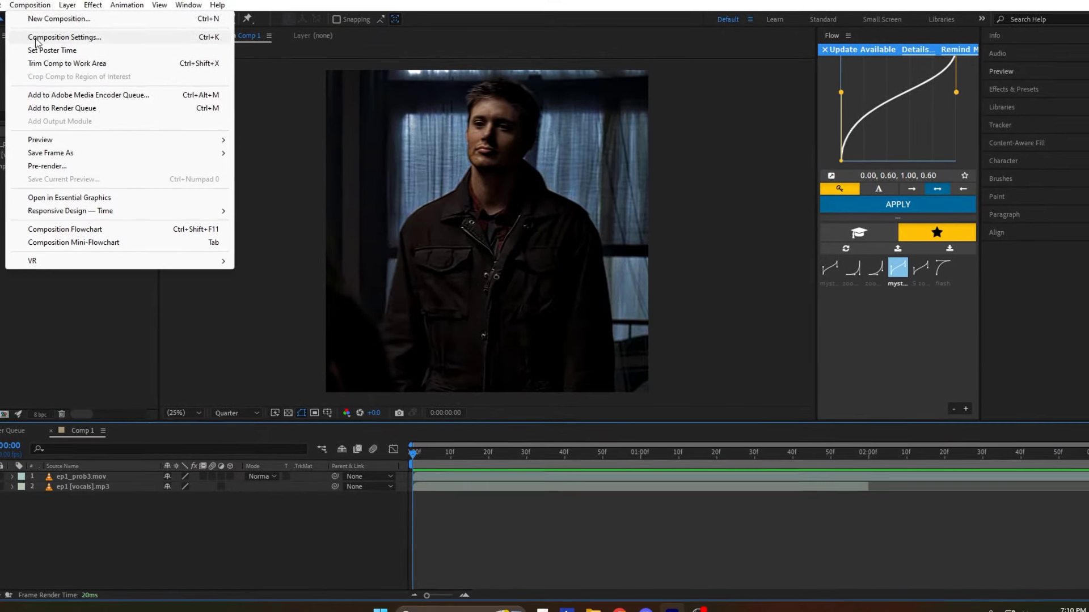
click(64, 33)
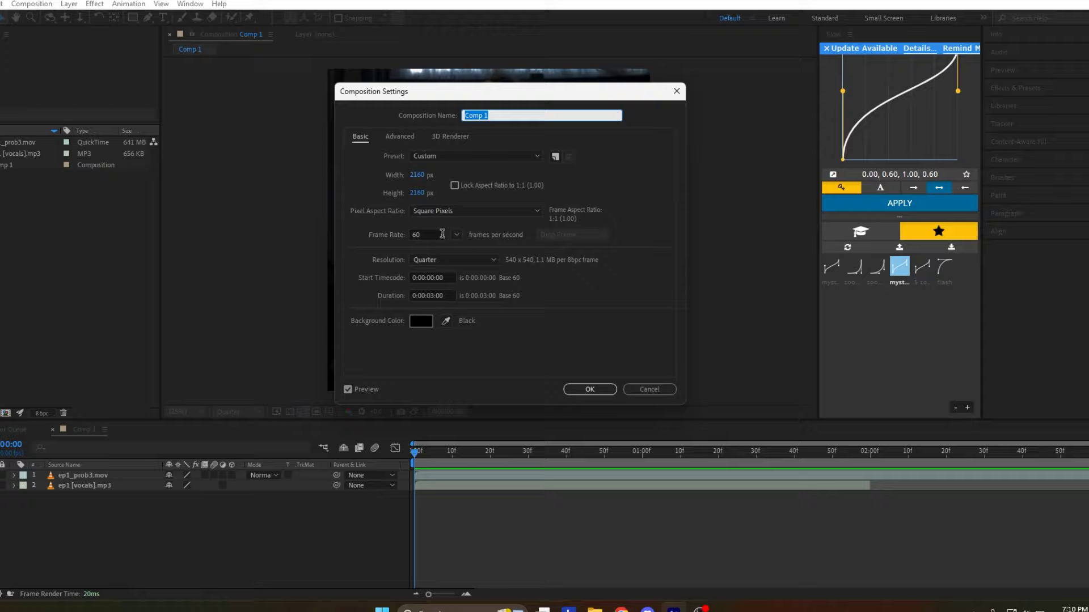
click(463, 231)
click(480, 376)
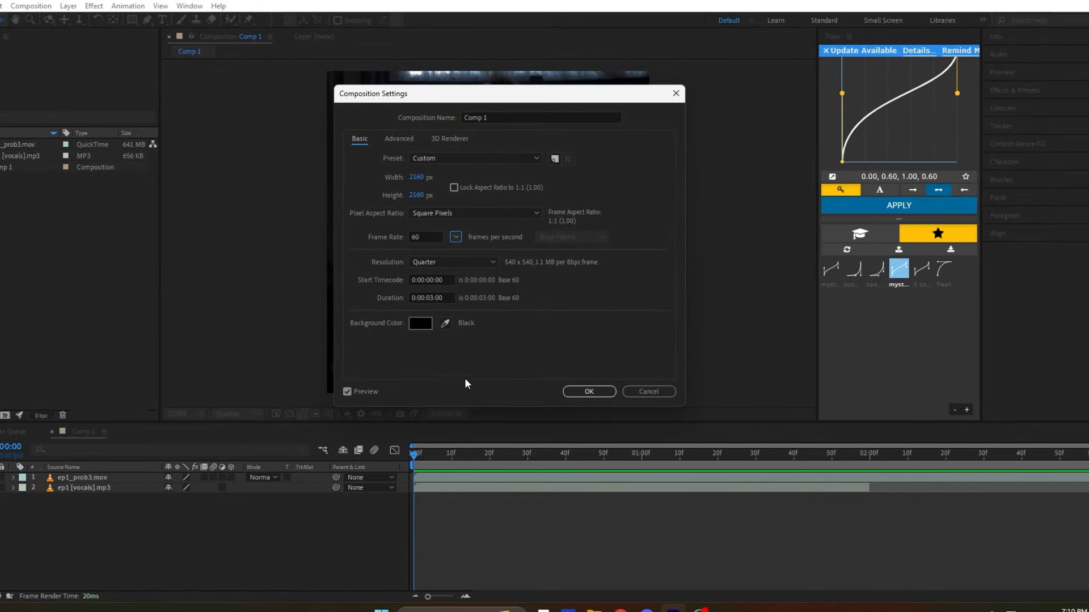
click(596, 390)
Step: Set the text size to 44 px and tracking to 208 in the Character panel
click(1026, 163)
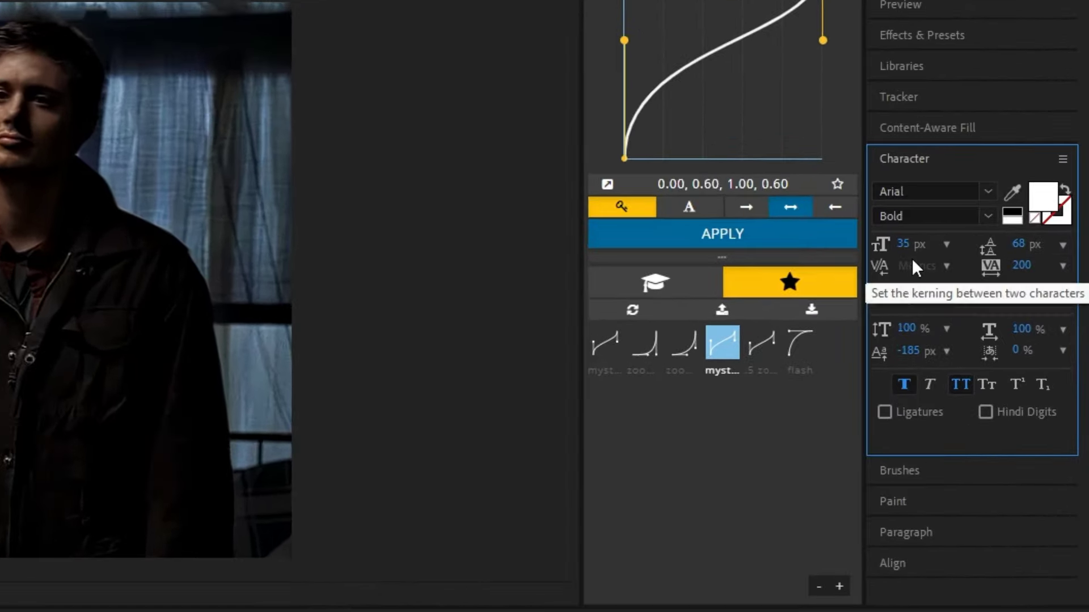
click(1014, 210)
text(44)
key(Return)
click(1011, 280)
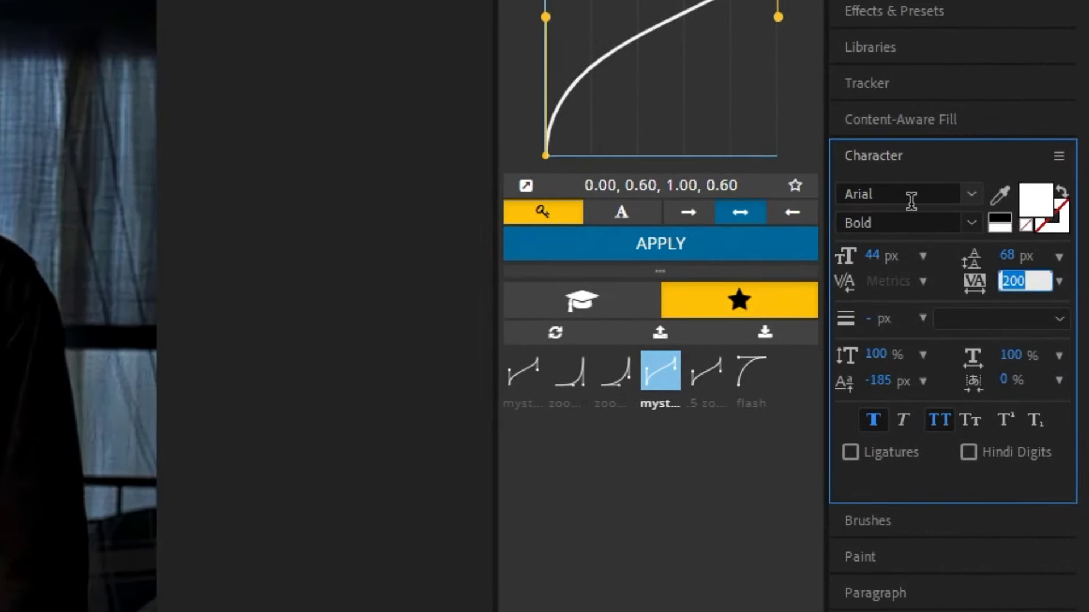
text(208)
key(Return)
Step: Set leading to Auto, baseline shift to 0 px, and font to Arial Bold
click(1059, 257)
click(1021, 283)
click(928, 383)
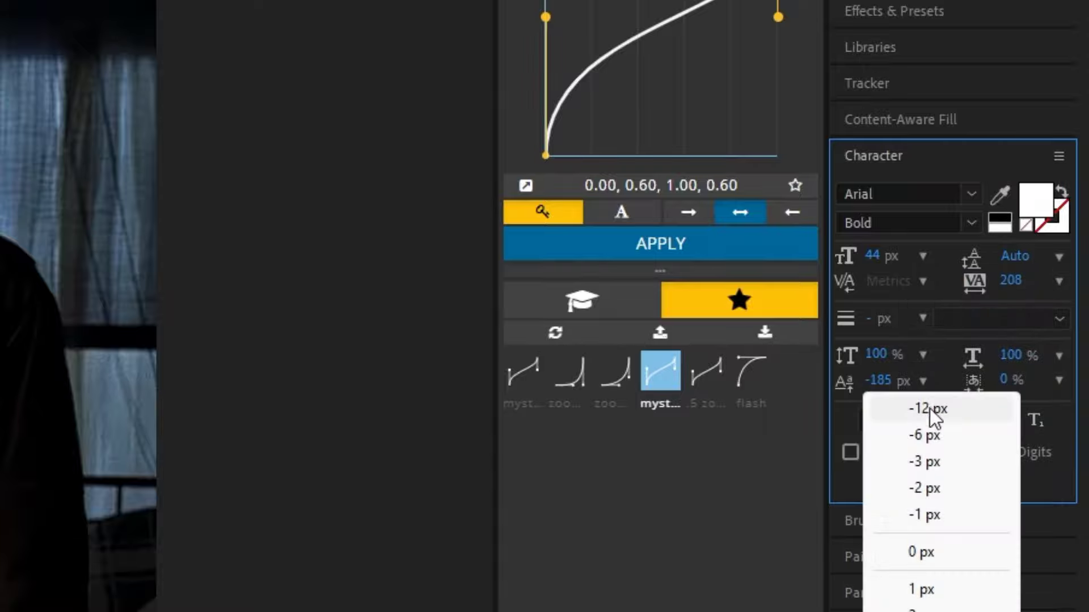
click(929, 472)
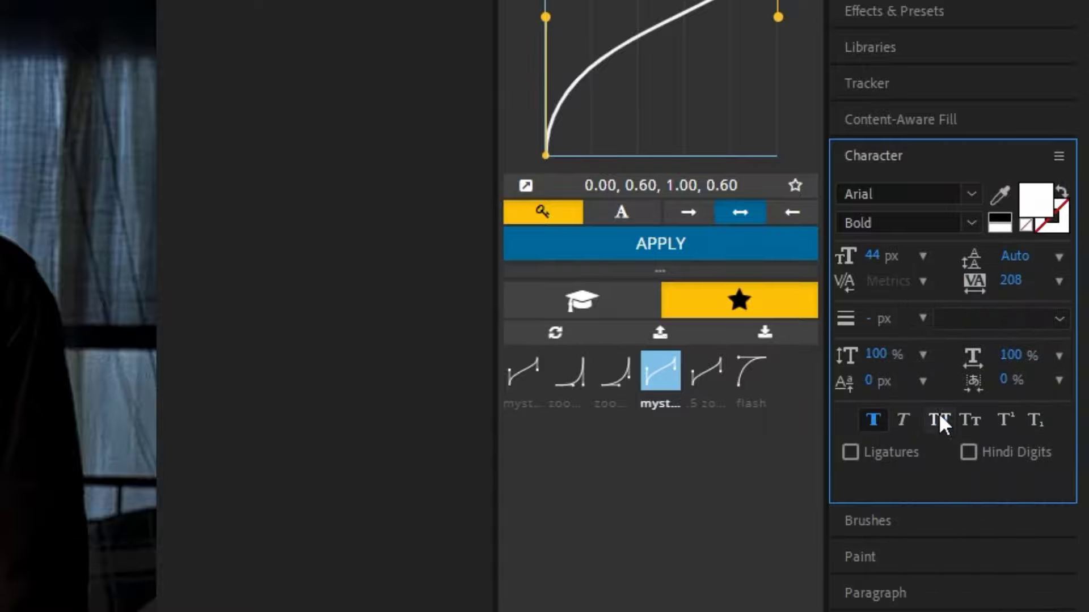
text(arial)
click(731, 422)
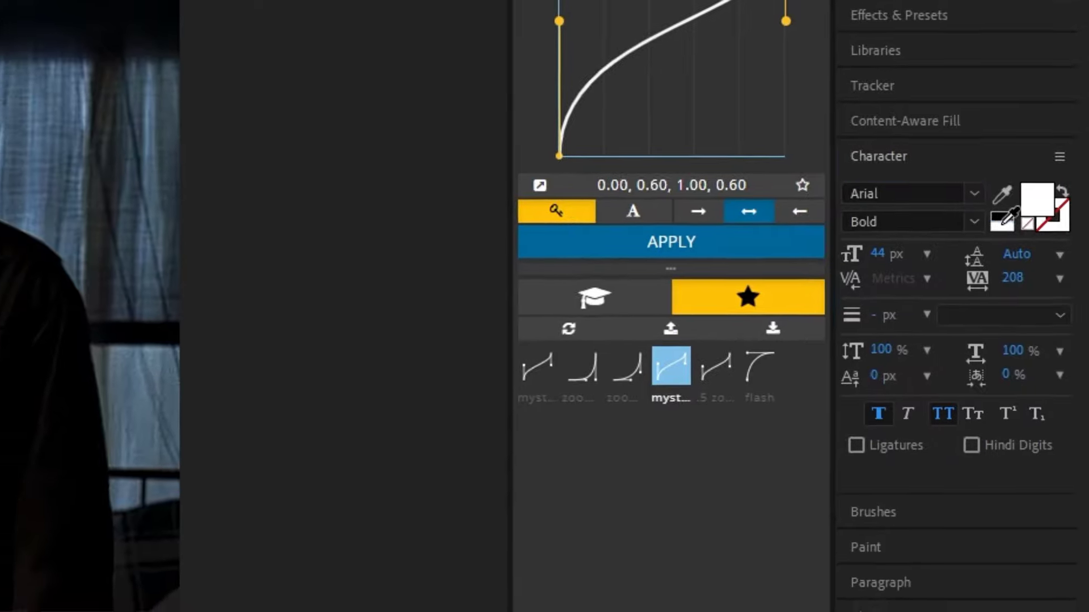
click(1059, 223)
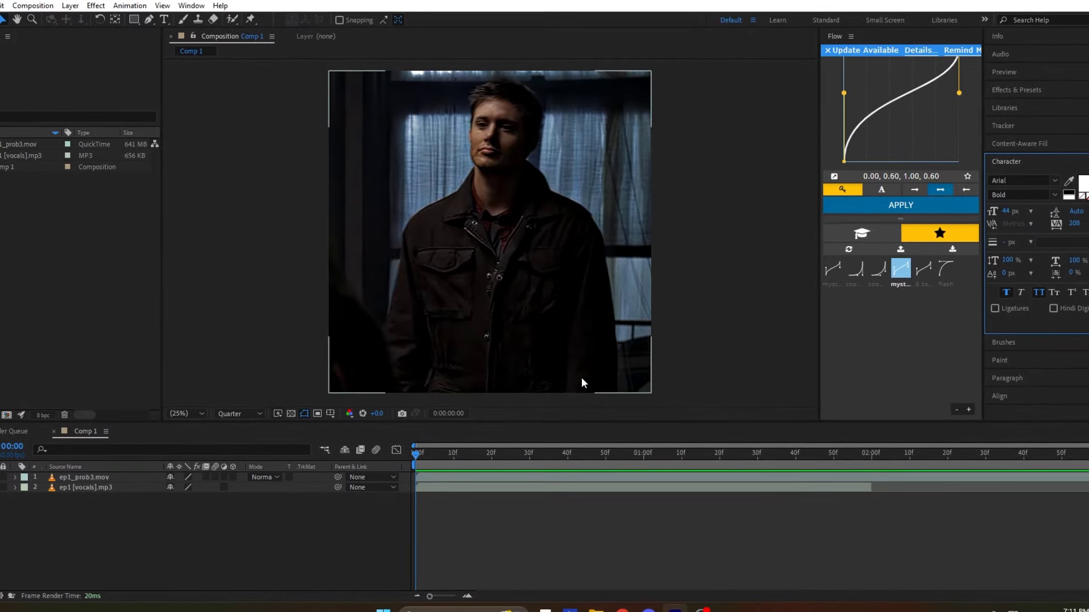
Step: At 30 frames add the caption 'Dad hasn't been home in a few days', then search presets for 'fade'
key(ctrl+t)
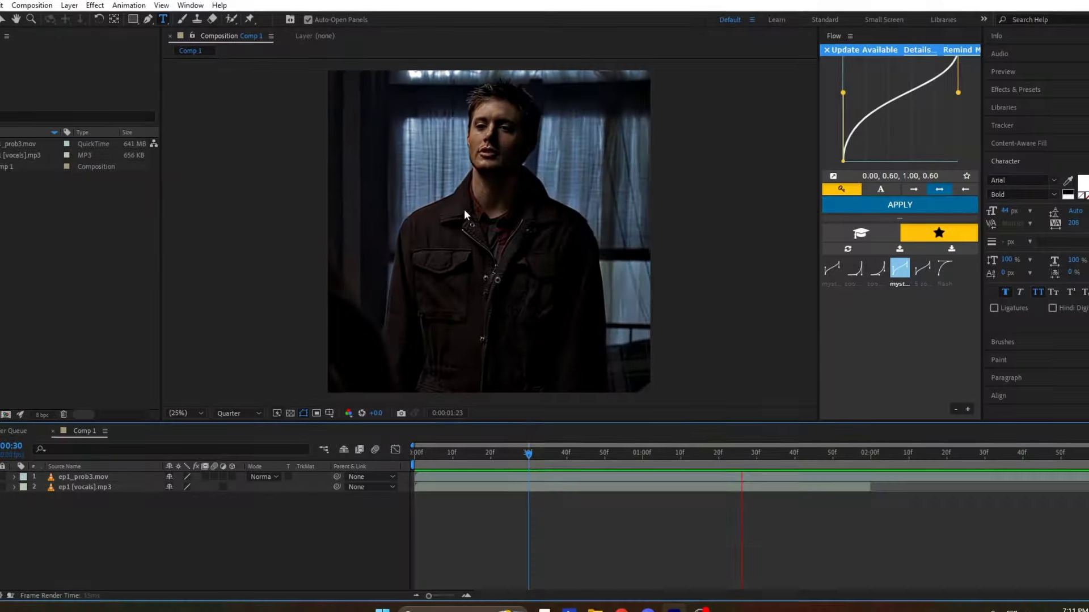
key(space)
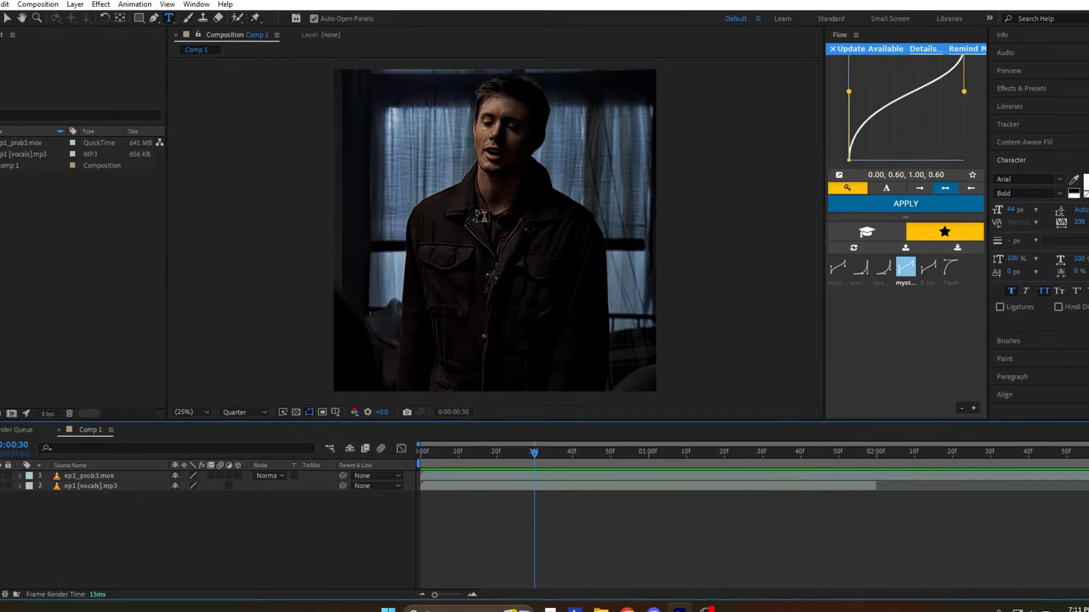
click(788, 359)
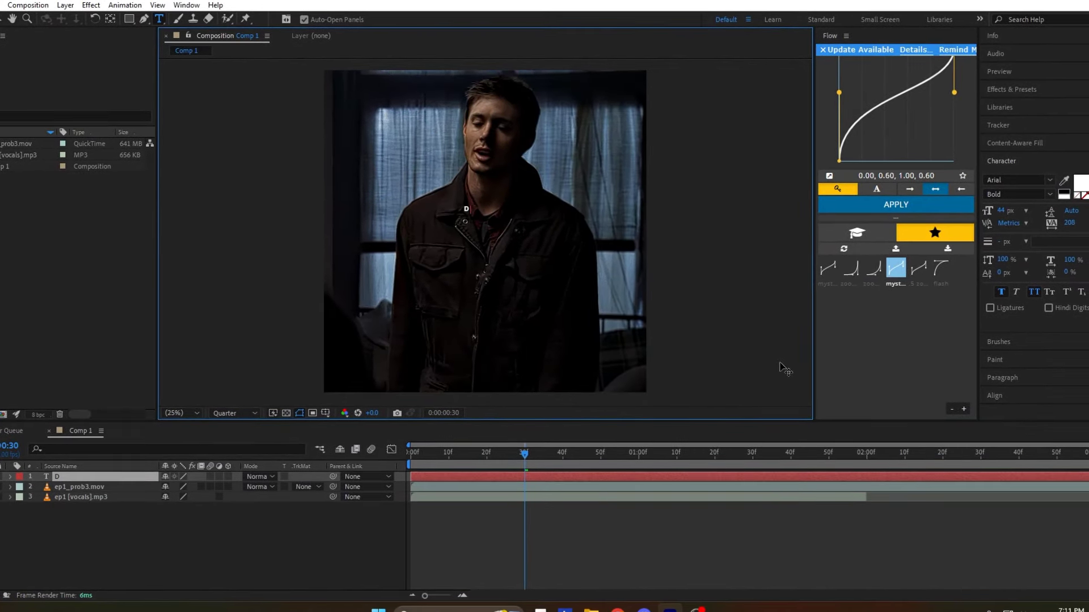
text(Dad hasn't been home)
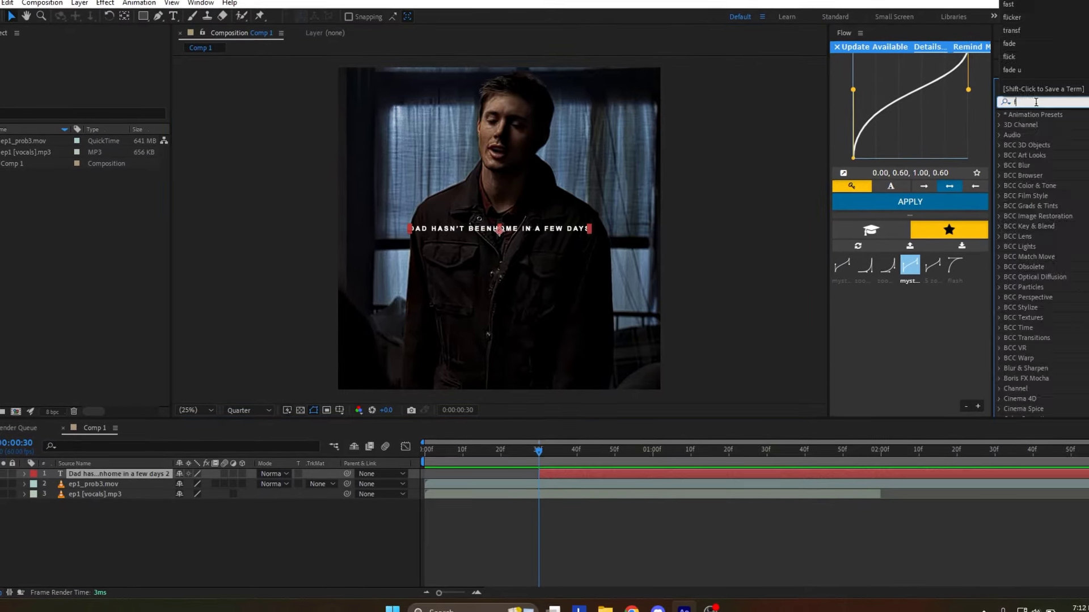
text(fade)
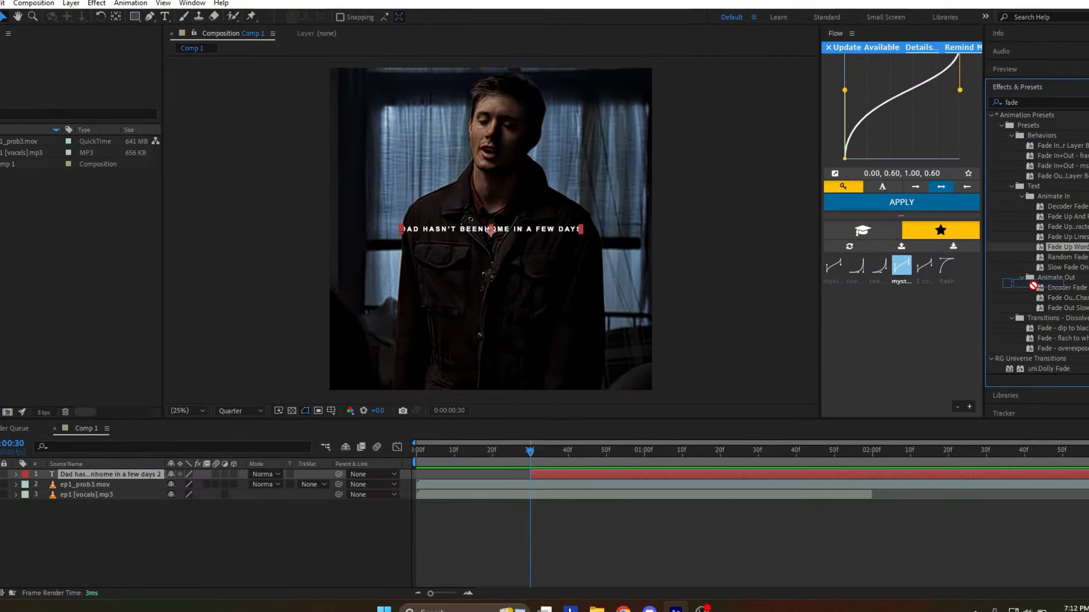
Step: Apply the Fade Up Words preset to the caption layer, show its keyframes, and preview
drag(1073, 249, 997, 369)
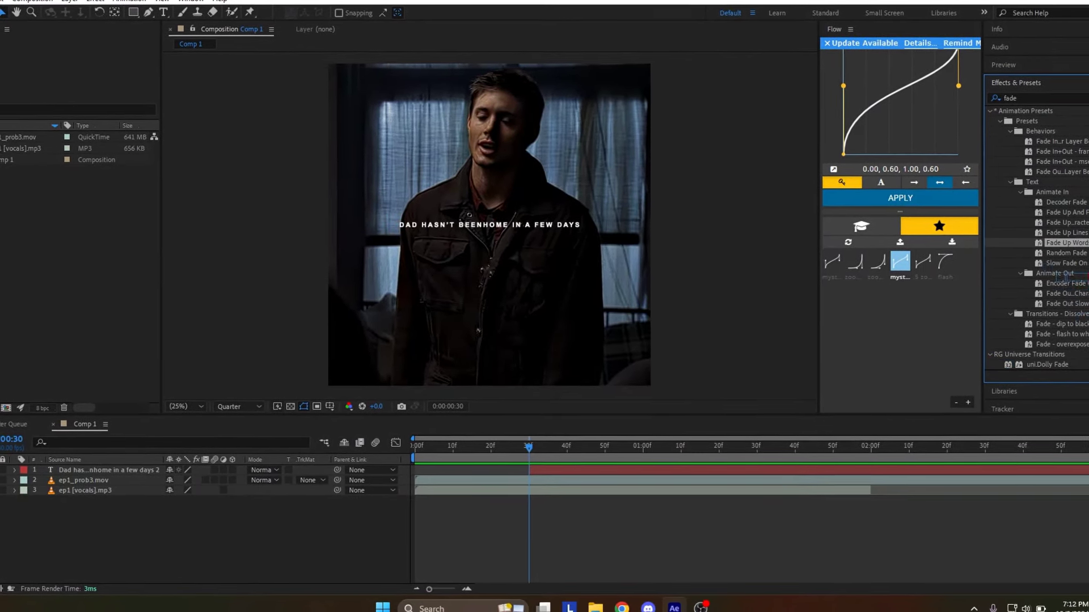
drag(739, 463, 742, 472)
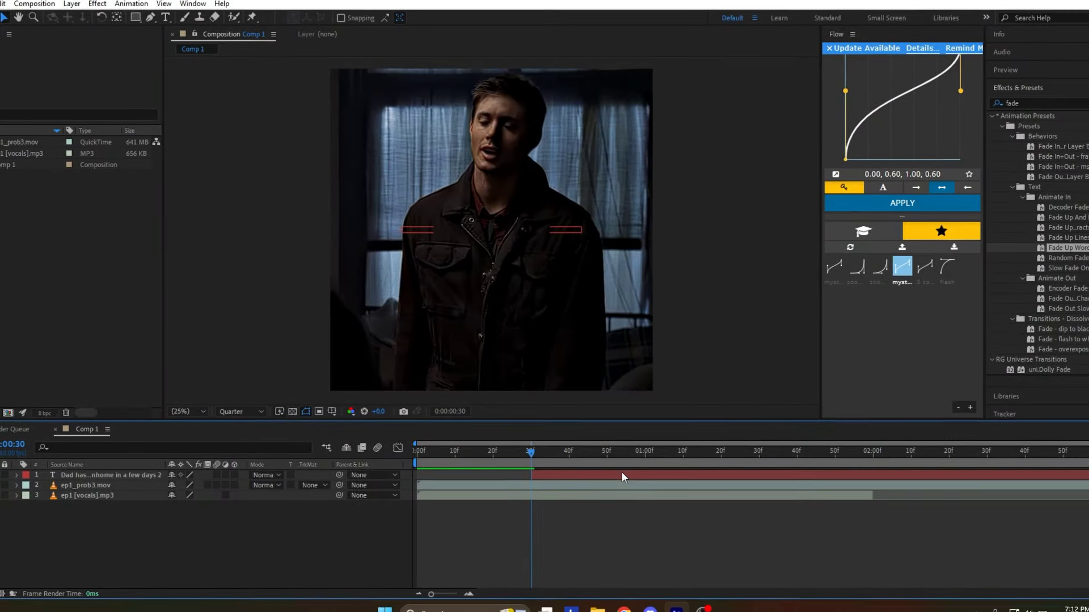
key(u)
key(space)
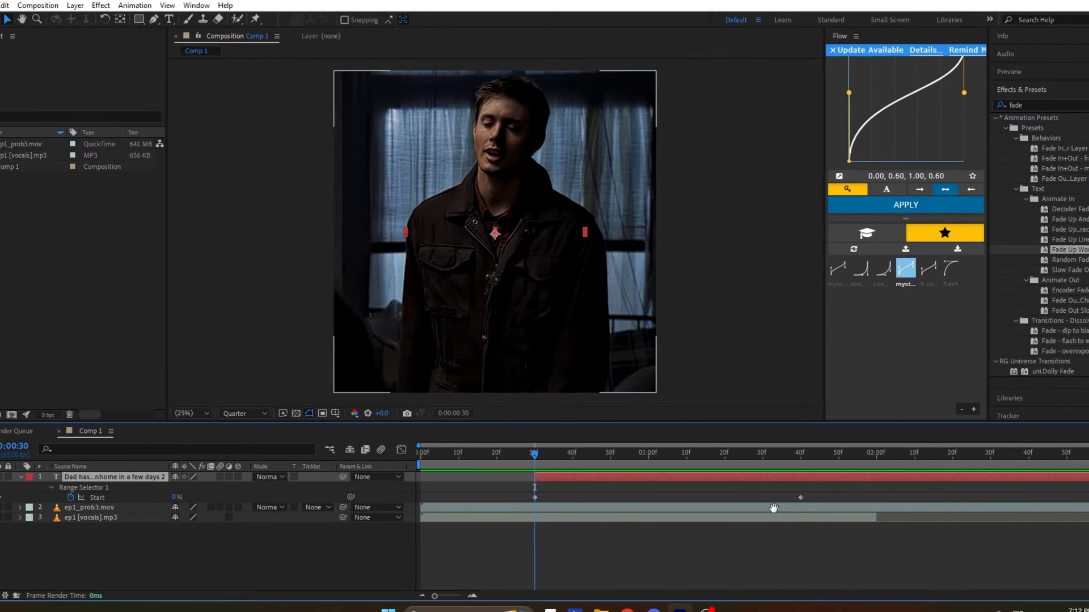
Step: Move the fade's end Start keyframe to 1:35 and preview from 30 frames
click(771, 453)
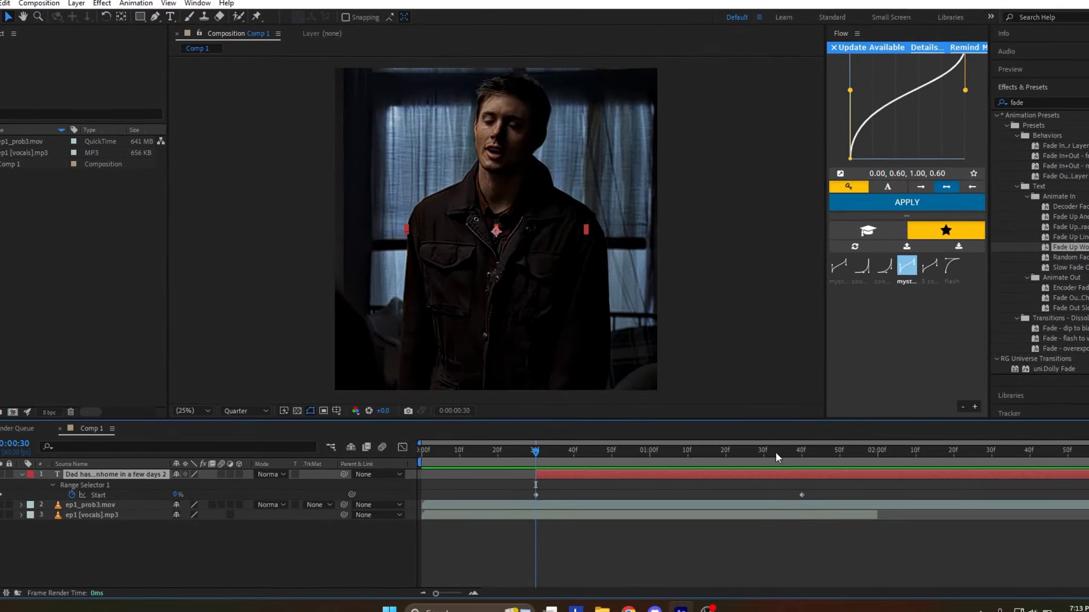
drag(777, 450, 787, 451)
drag(795, 493, 777, 494)
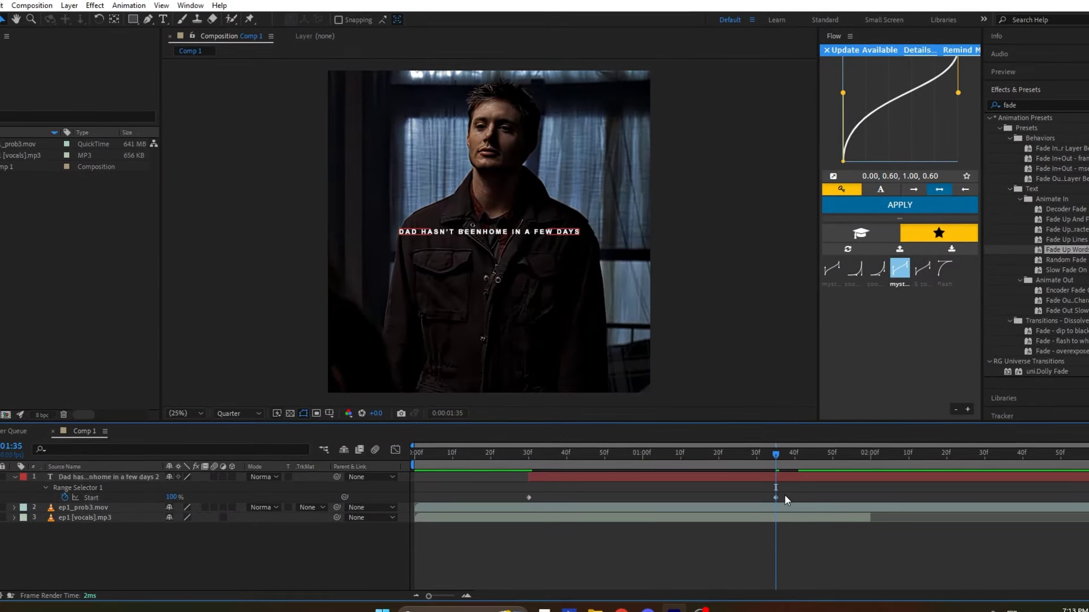
drag(515, 448, 697, 477)
drag(541, 501, 531, 505)
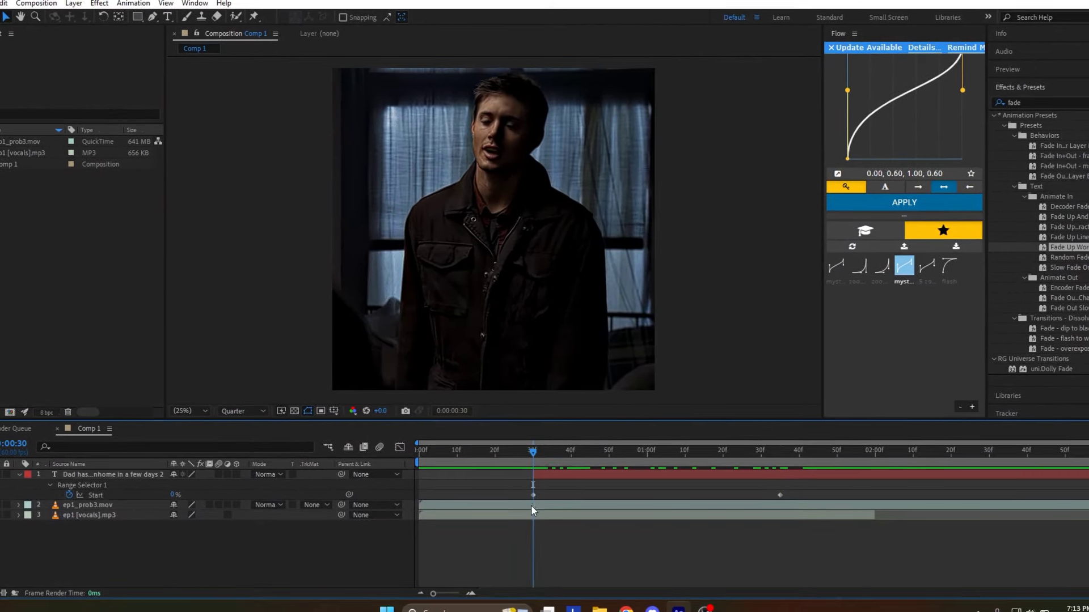
key(space)
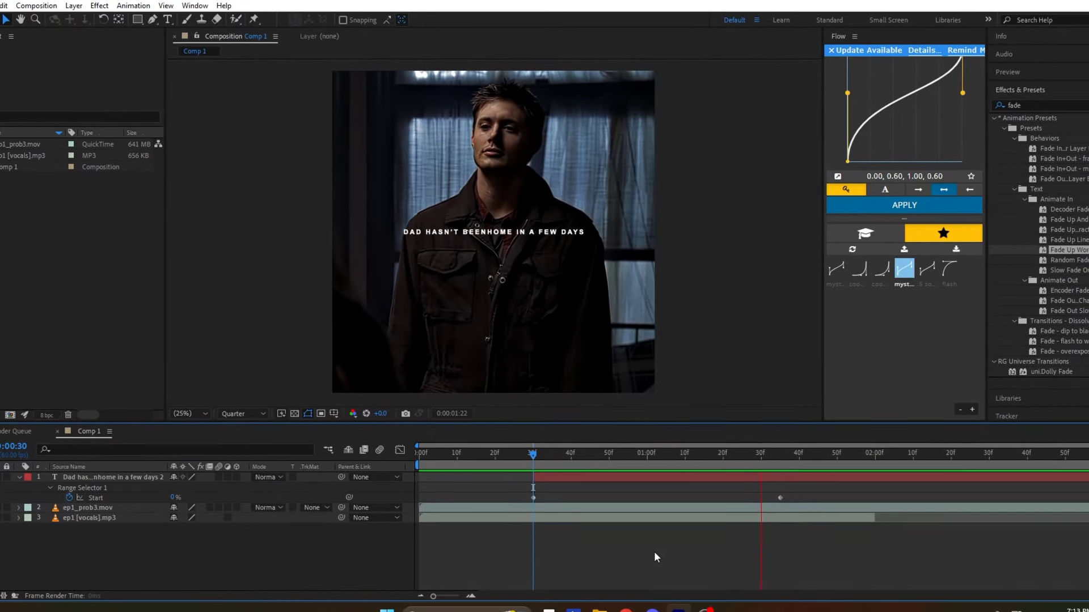
Step: Shift the end keyframe back to 1:33 and preview the quicker fade
click(761, 456)
drag(757, 458, 771, 450)
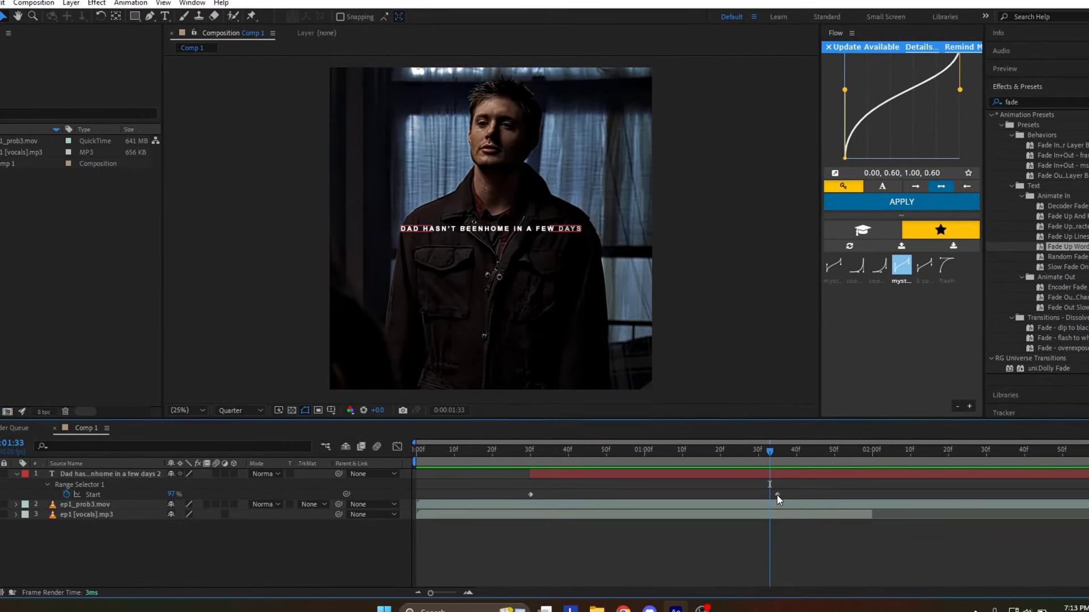
drag(774, 493, 766, 492)
key(space)
drag(745, 451, 472, 454)
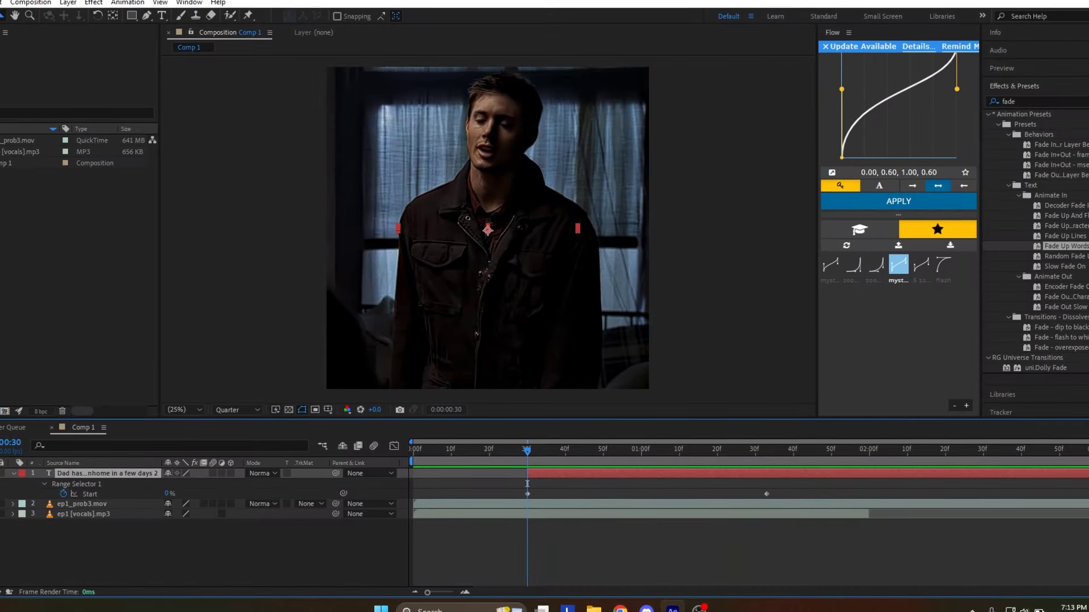
Step: Apply the Fade Out Slow preset to the caption and show its keyframed properties
click(1077, 311)
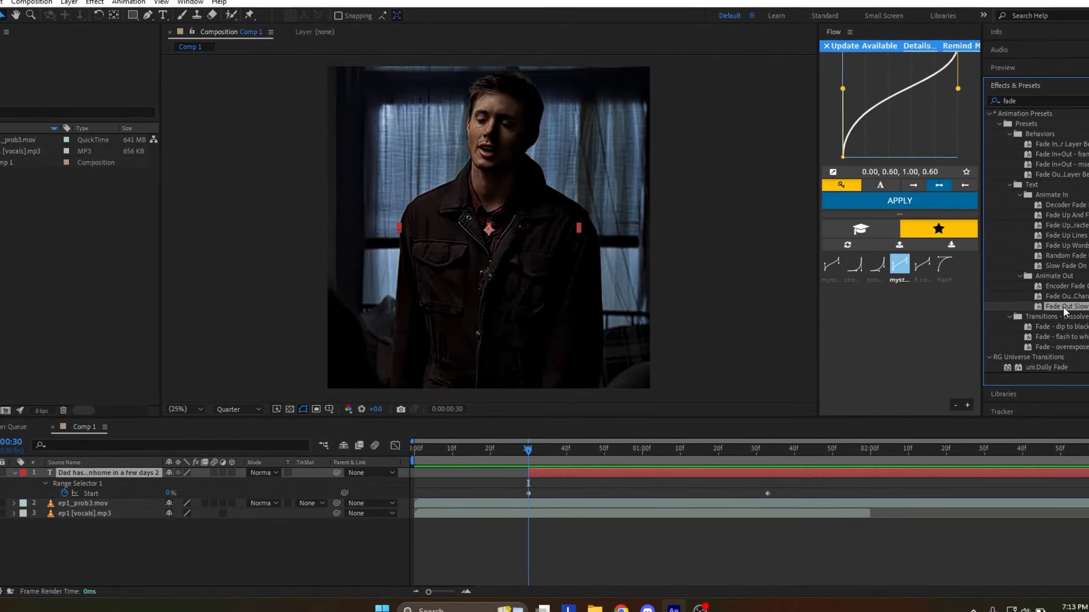
drag(1062, 306, 776, 491)
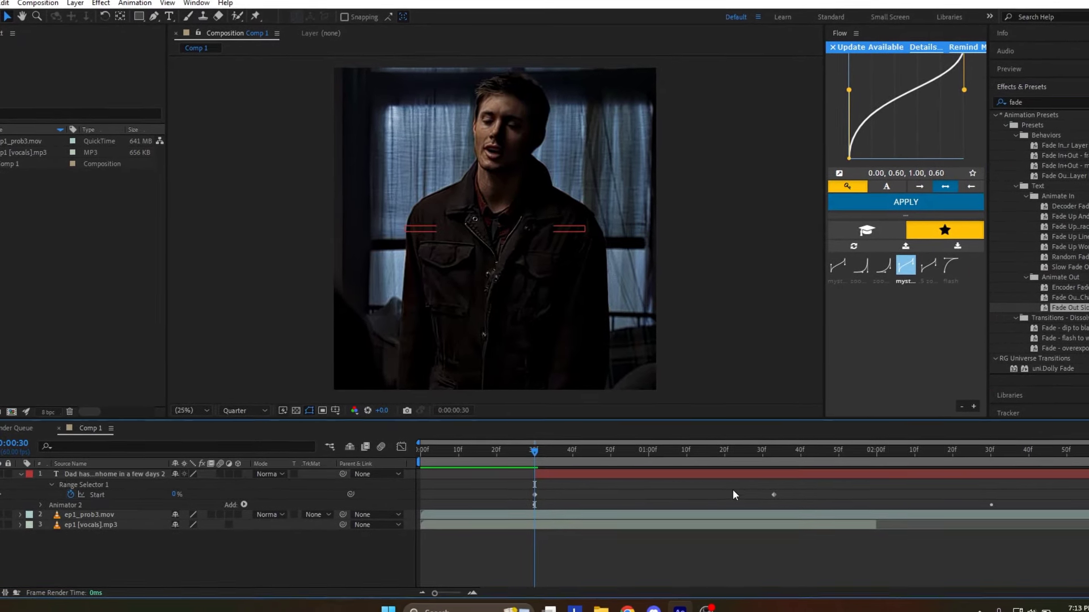
key(u)
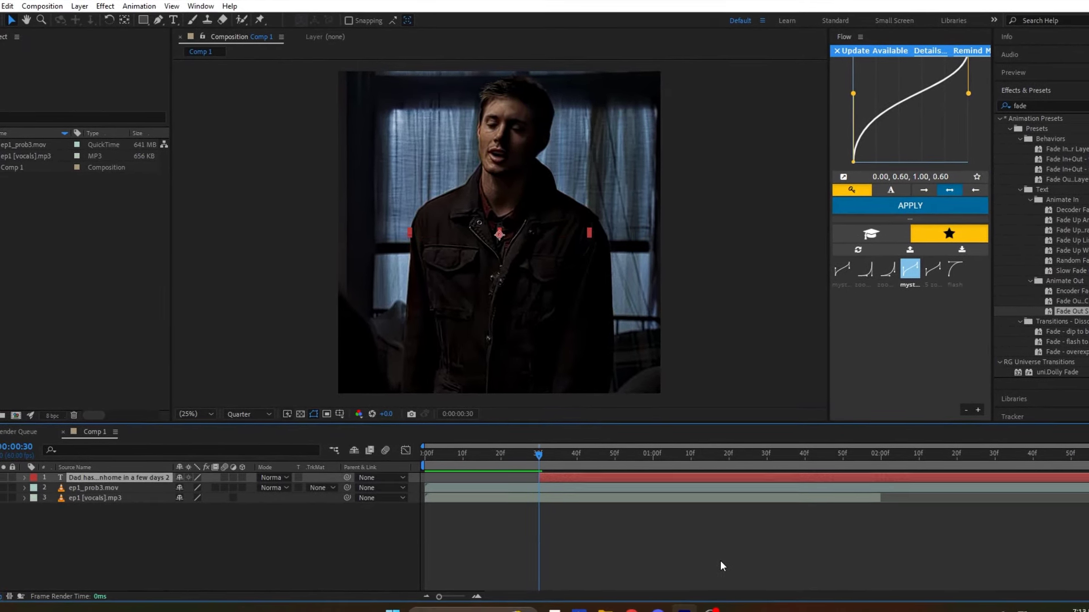
key(u)
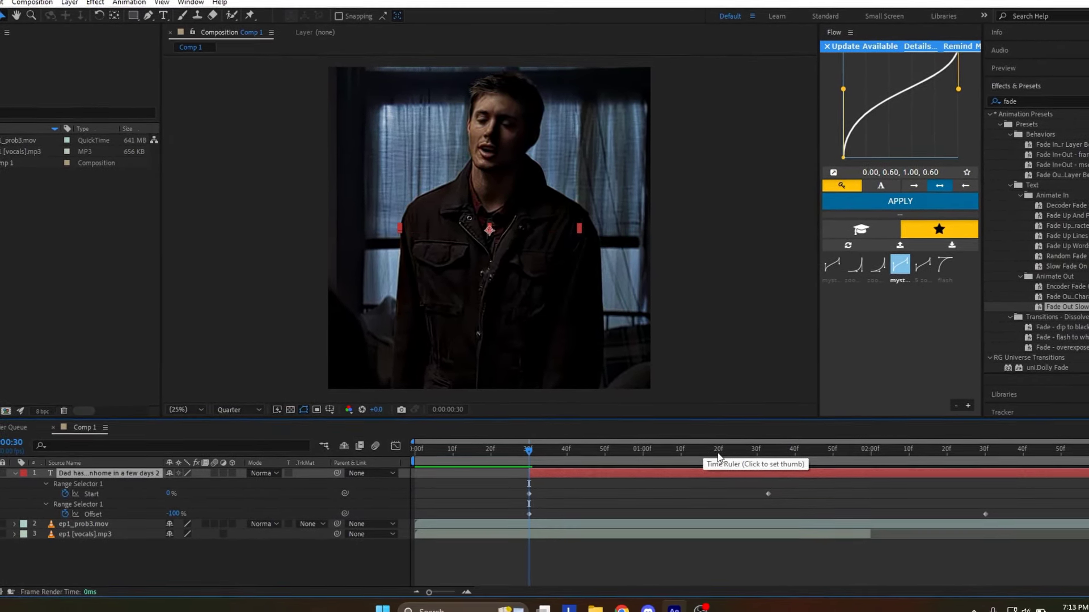
Step: Move the first Offset keyframe later, to the playhead at about 1:23
click(719, 451)
mouse_move(717, 452)
mouse_down()
mouse_move(765, 462)
mouse_move(734, 462)
mouse_up()
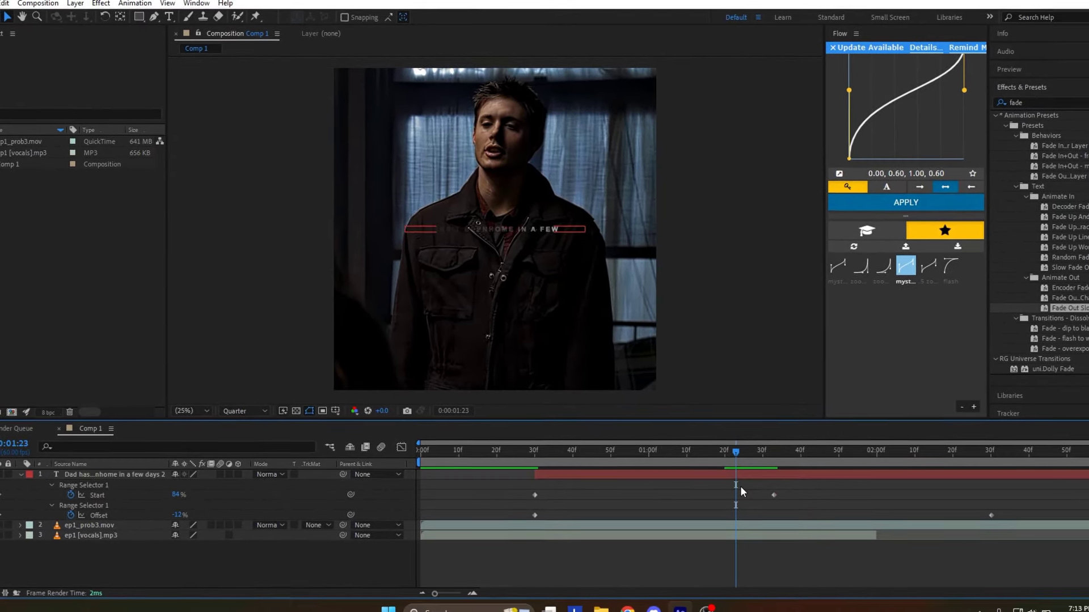
drag(535, 516, 542, 517)
drag(706, 518, 733, 517)
Step: Split the caption layer at the last Offset keyframe near 2:30 and delete the leftover part
click(1070, 463)
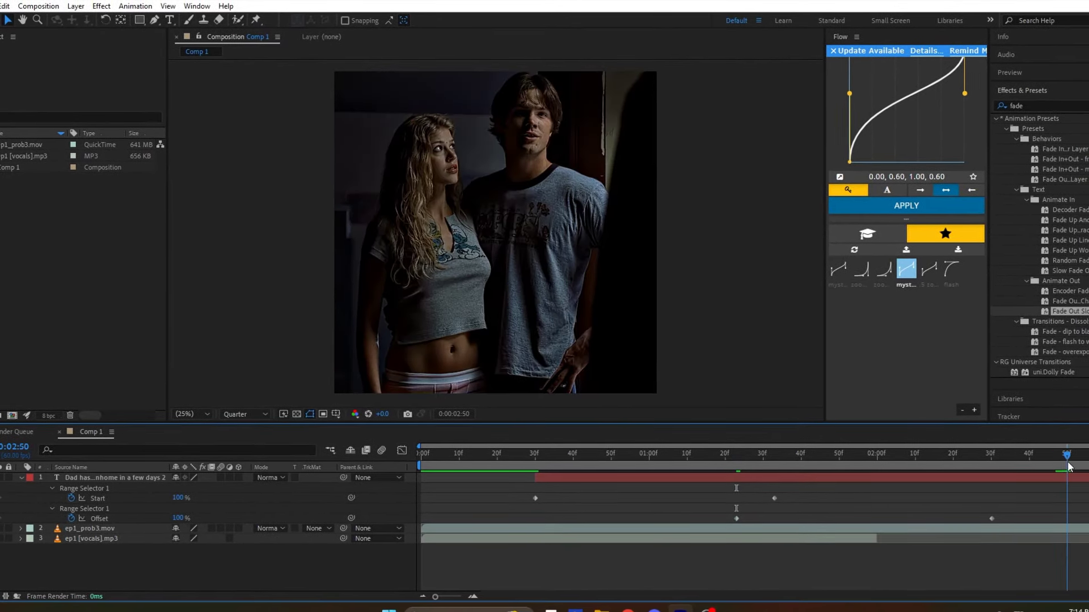
drag(981, 463, 989, 461)
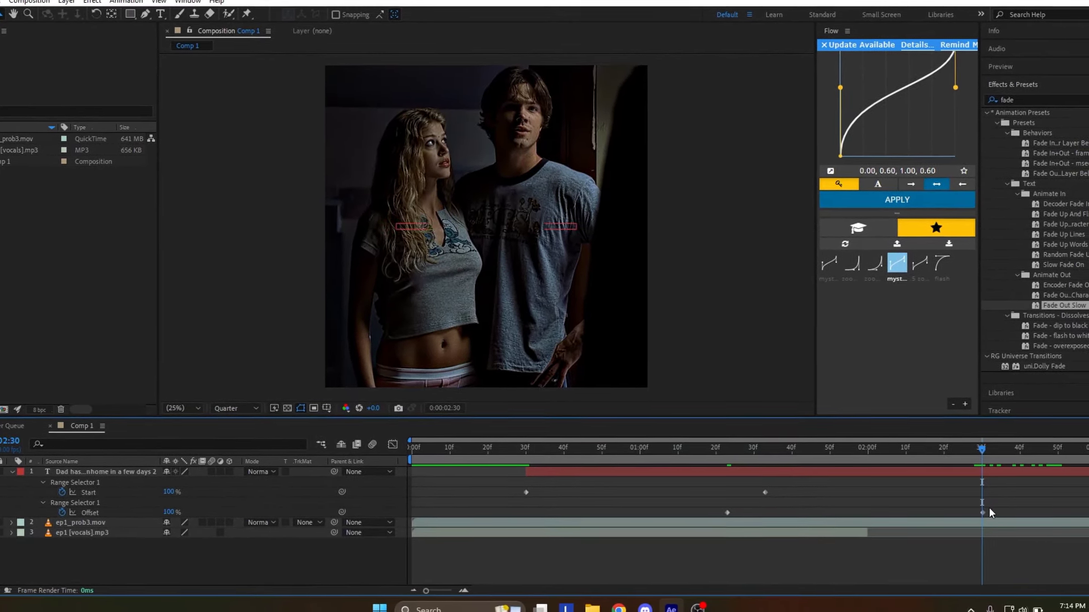
click(996, 474)
key(ctrl+shift+d)
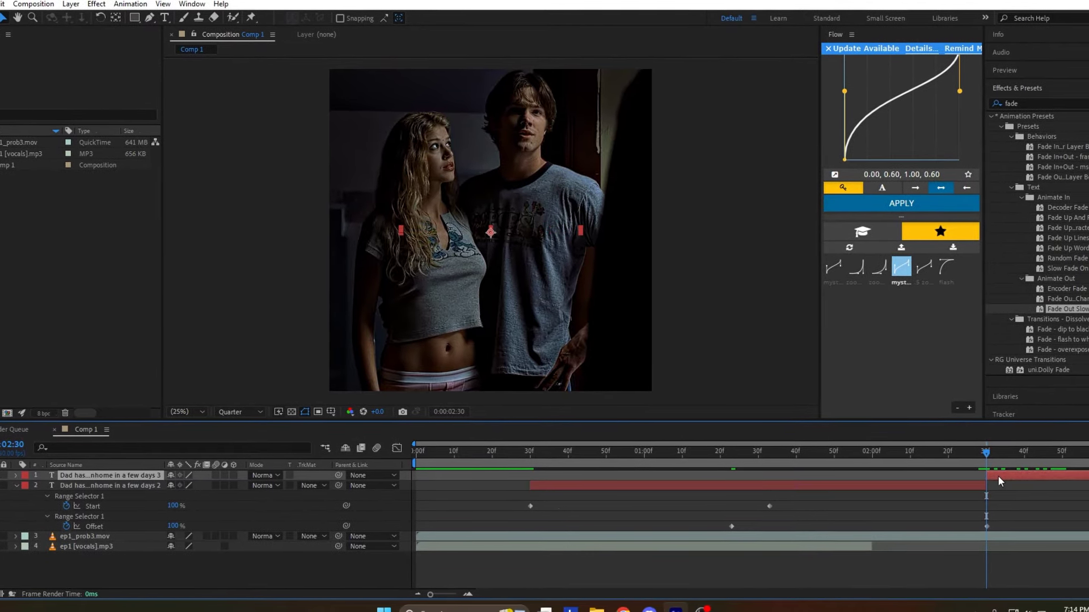
key(Delete)
Step: Collapse the caption's properties and preview the animation from its start
mouse_move(522, 460)
mouse_down()
mouse_move(540, 460)
mouse_move(527, 453)
mouse_up()
click(537, 473)
key(u)
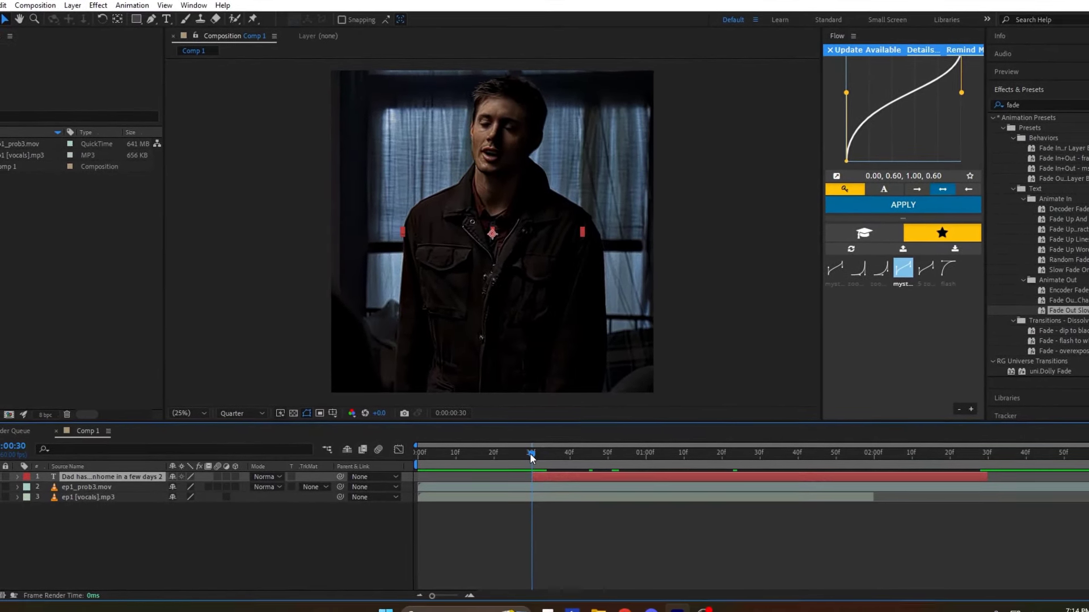
key(space)
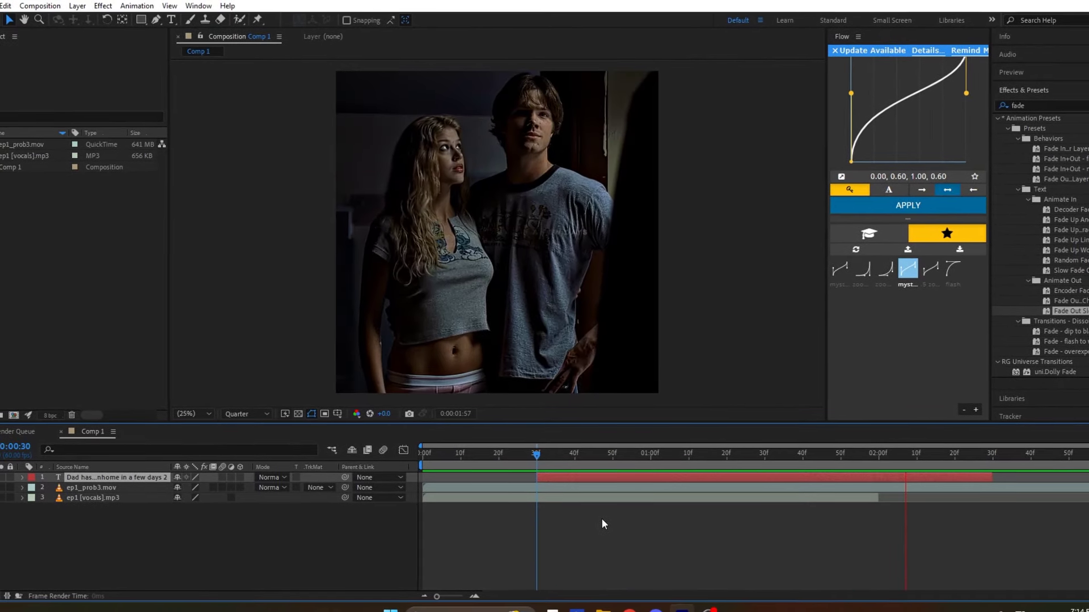
key(space)
key(space)
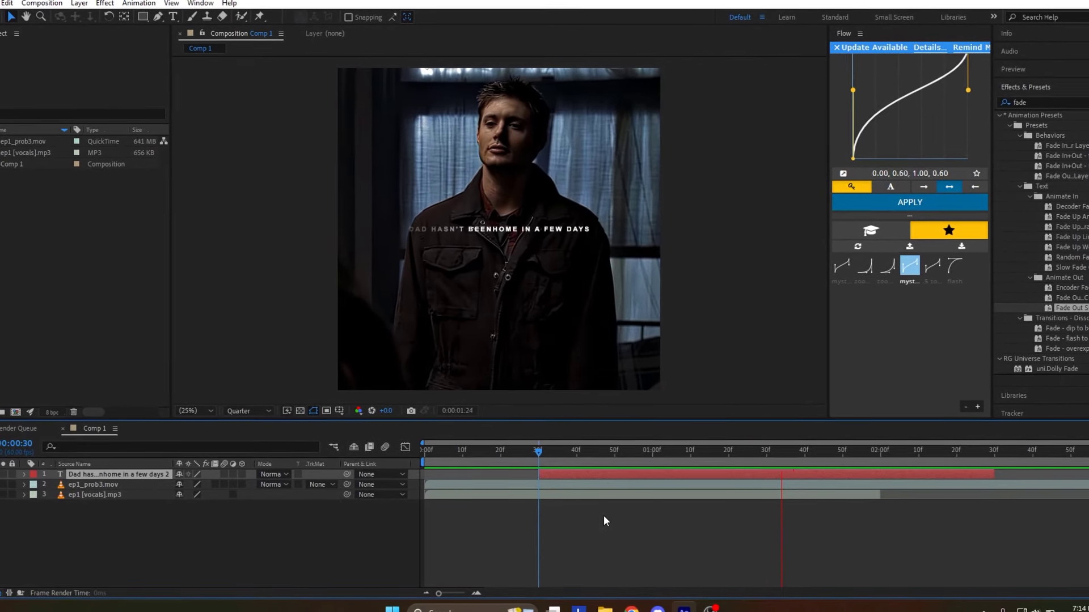
key(space)
drag(538, 452, 423, 455)
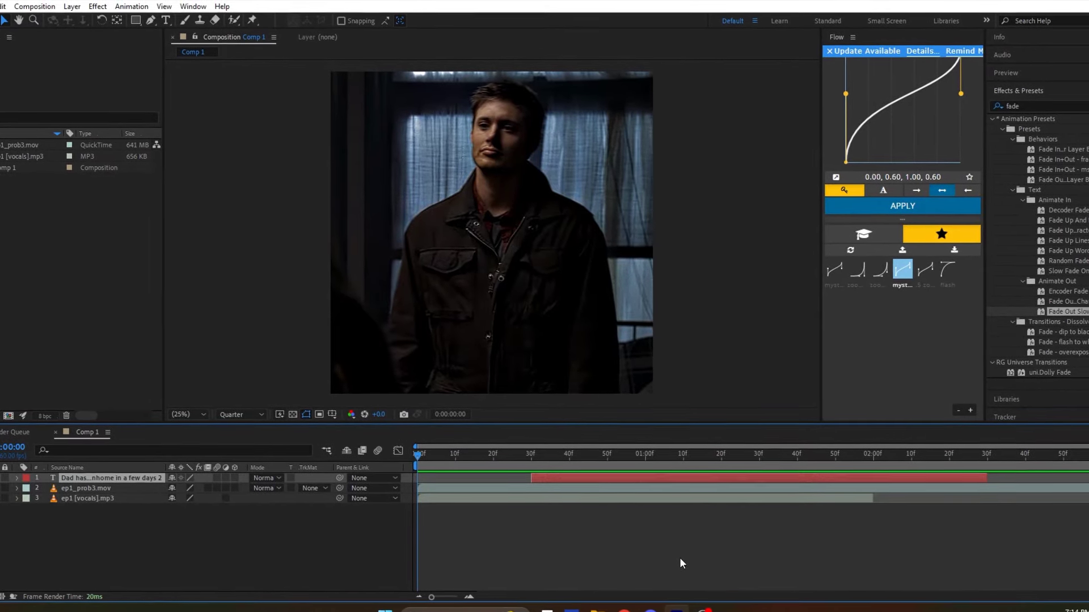
Step: At 0:30, apply the Increase Tracking preset to the caption and show its keyframes
key(i)
click(1072, 103)
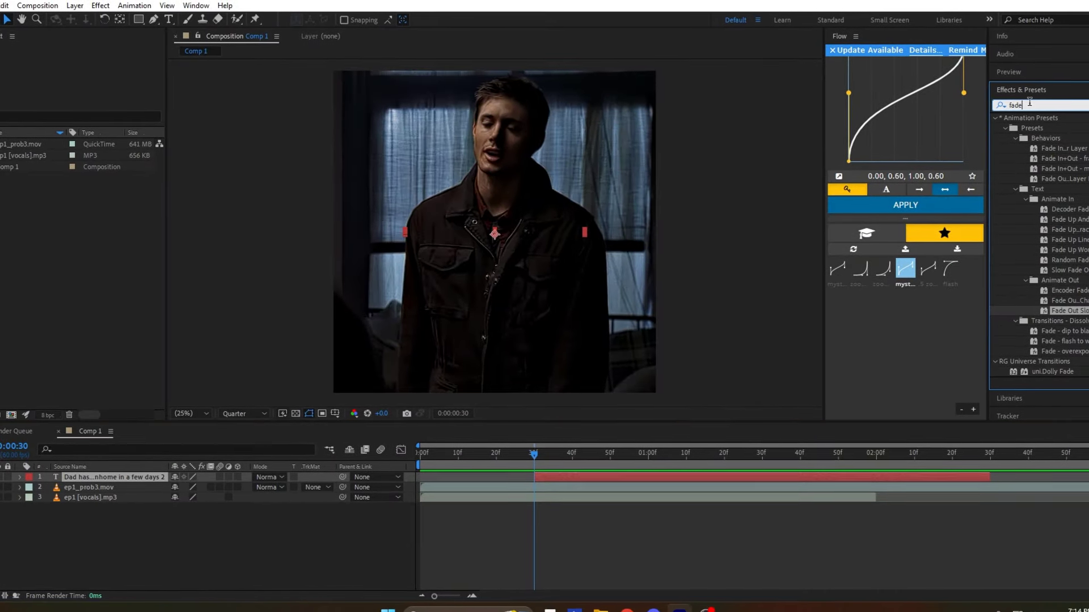
text(increa)
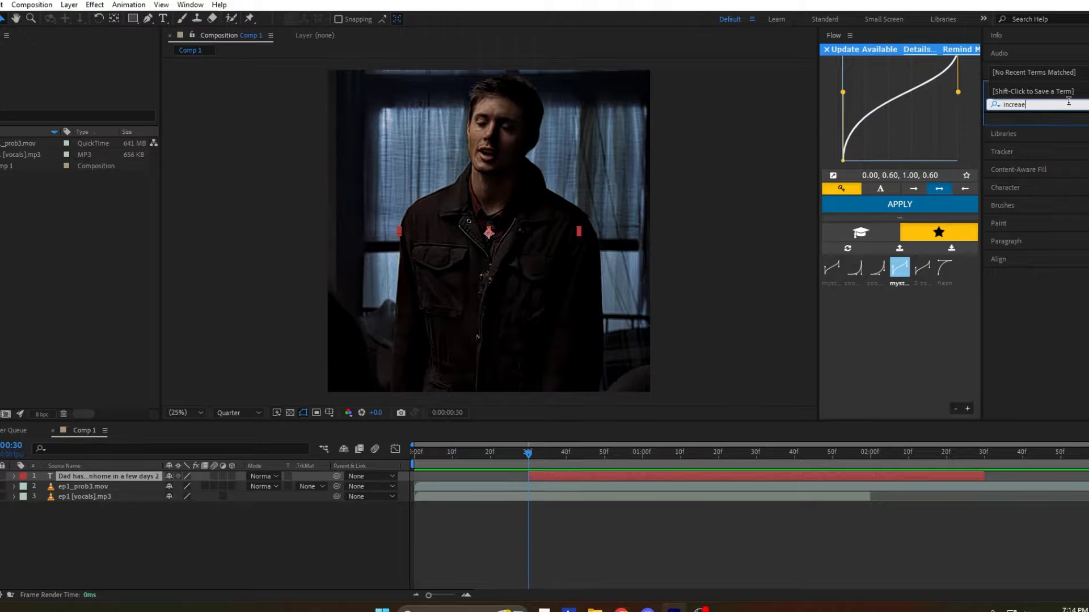
text(se)
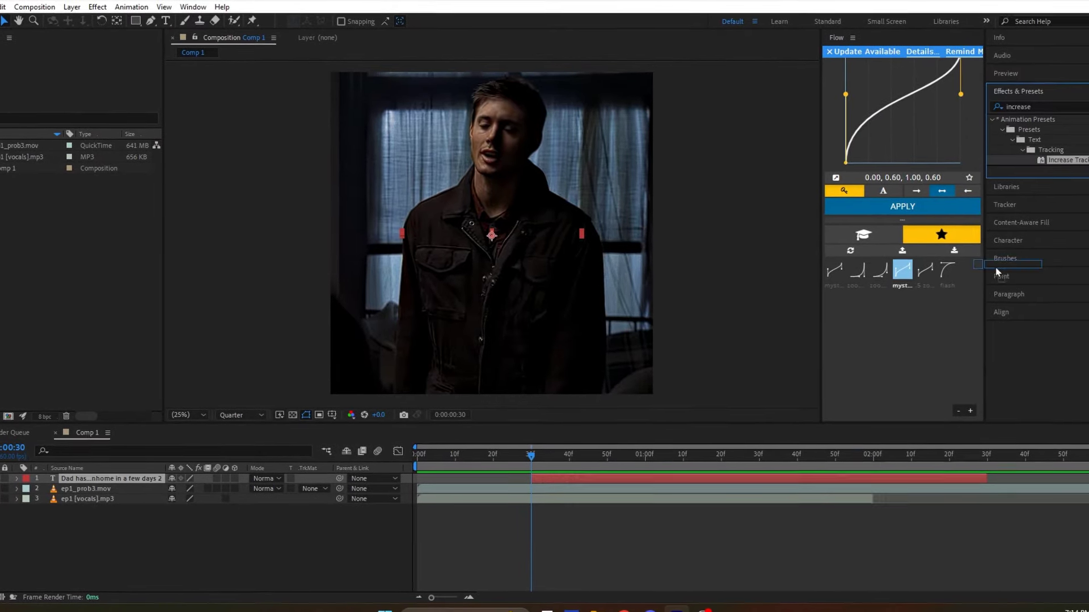
drag(998, 272, 788, 478)
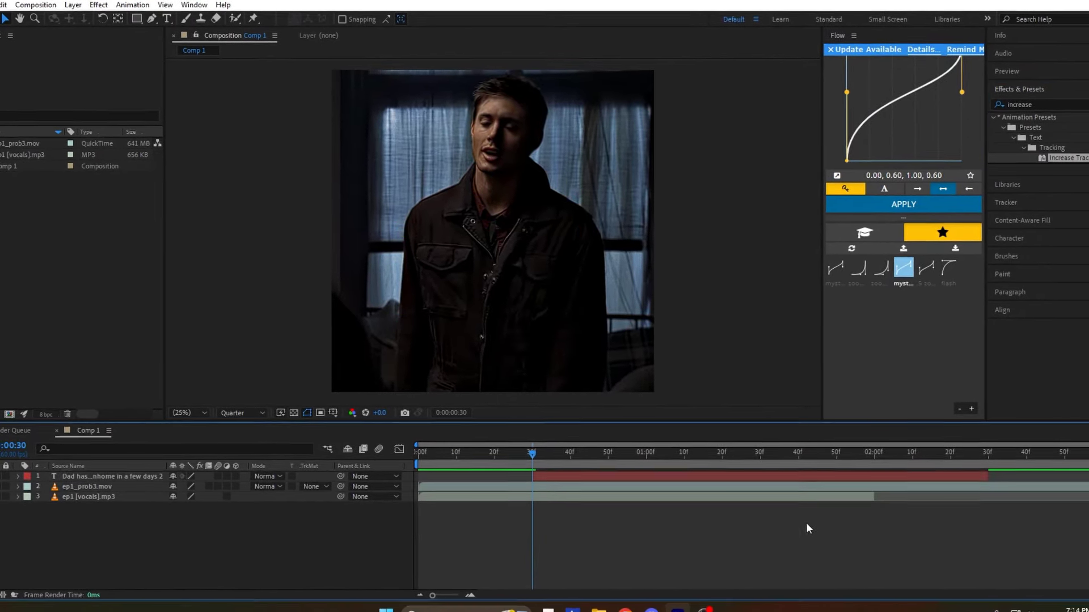
click(811, 477)
key(u)
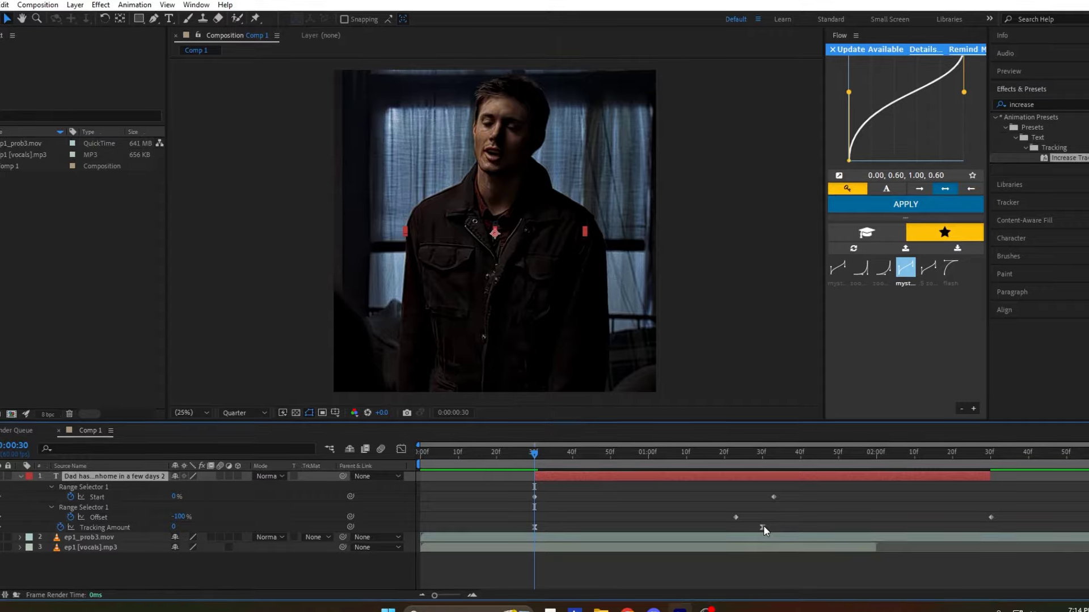
Step: Move the final tracking keyframe to about 2:30 and set its Tracking Amount to 15
drag(762, 527, 977, 528)
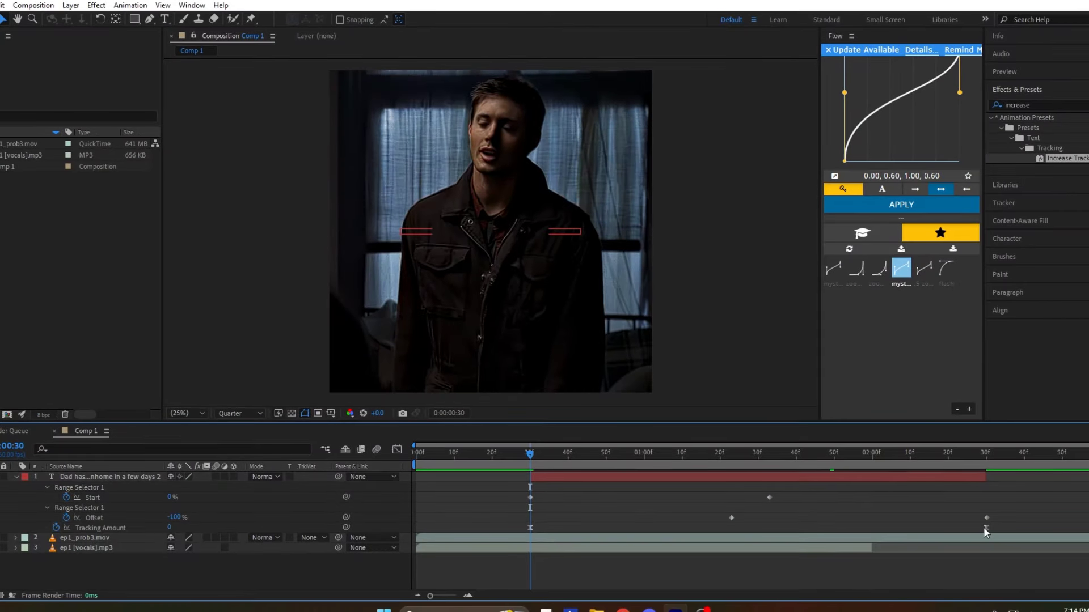
right_click(983, 526)
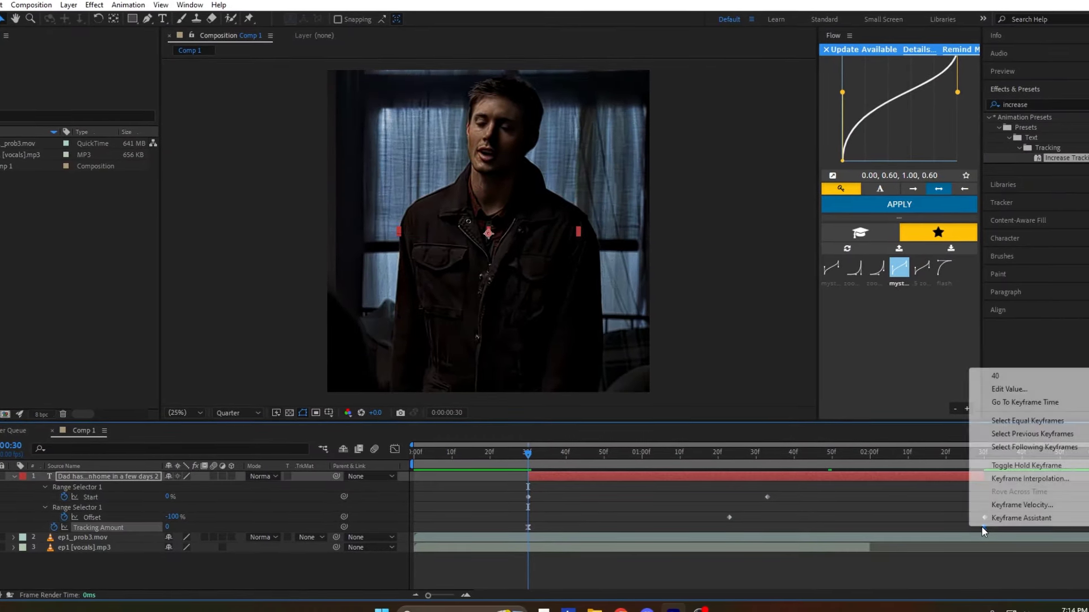
click(997, 391)
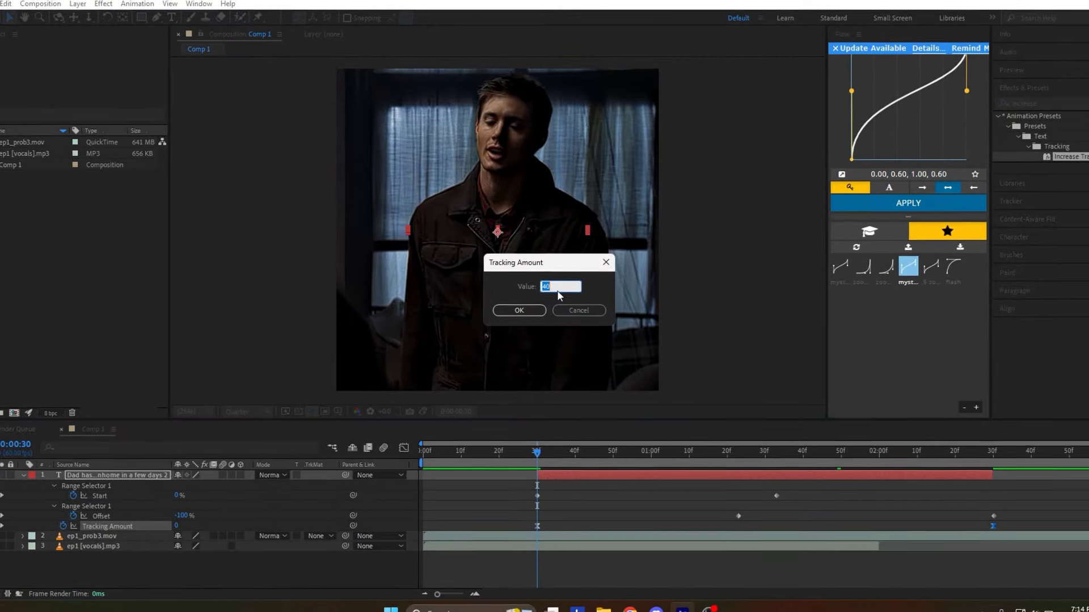
text(15)
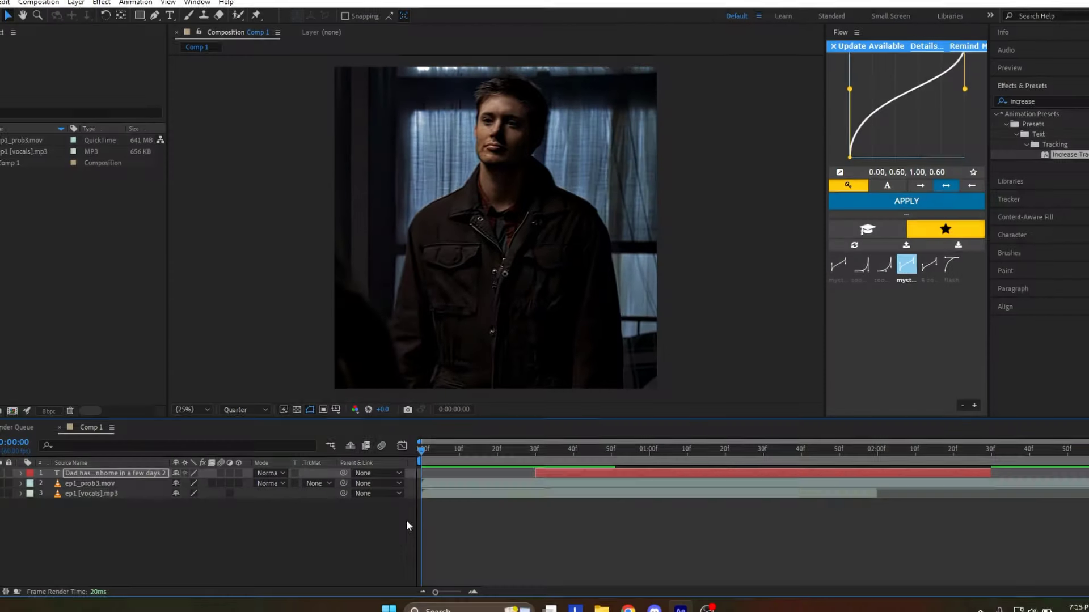
Step: Confirm the Tracking Amount of 15 and scrub the timeline to check the widening letters
key(space)
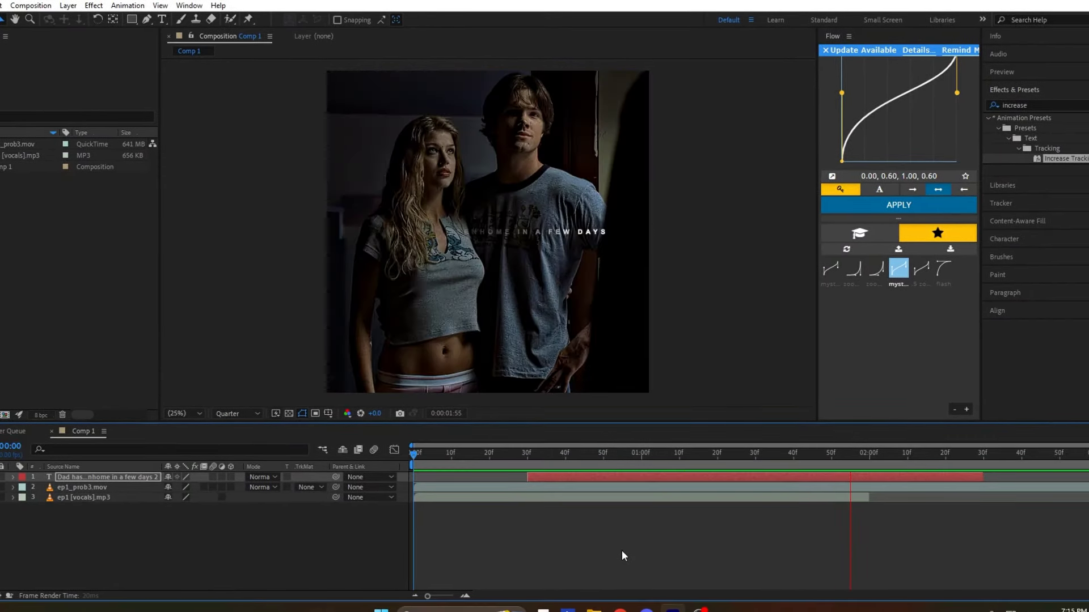
drag(672, 451, 766, 513)
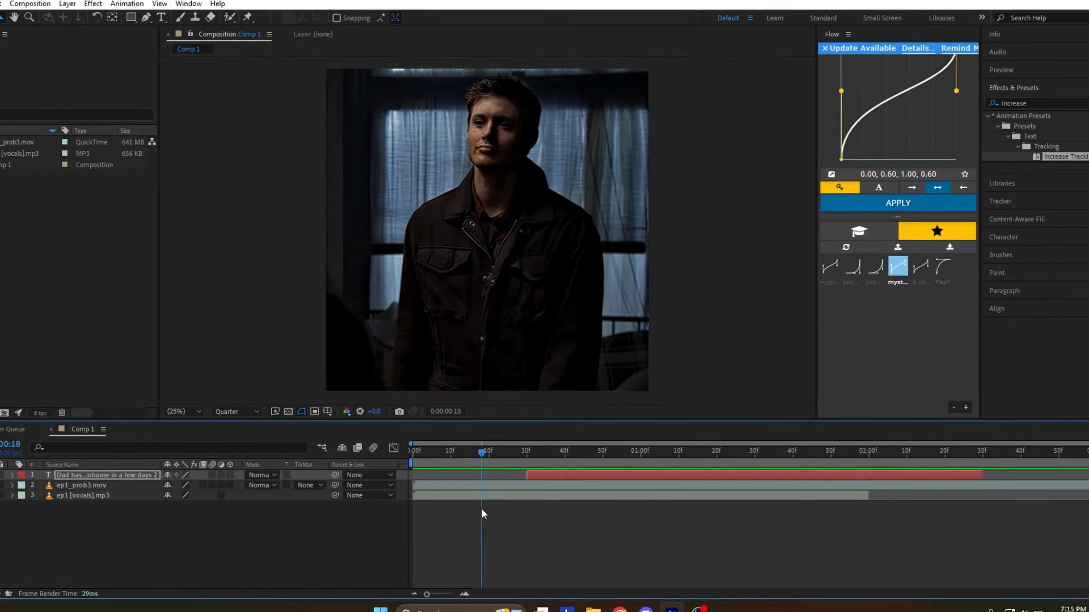
drag(481, 514, 533, 506)
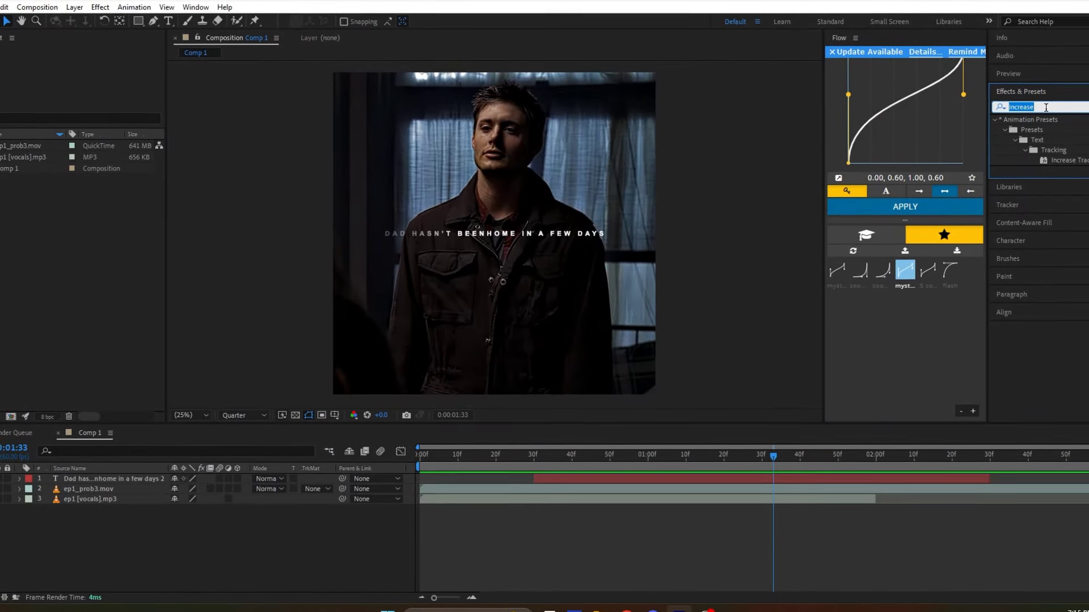
Step: Apply Deep Glow to the caption with Radius 550 and Exposure 0.30
text(deep)
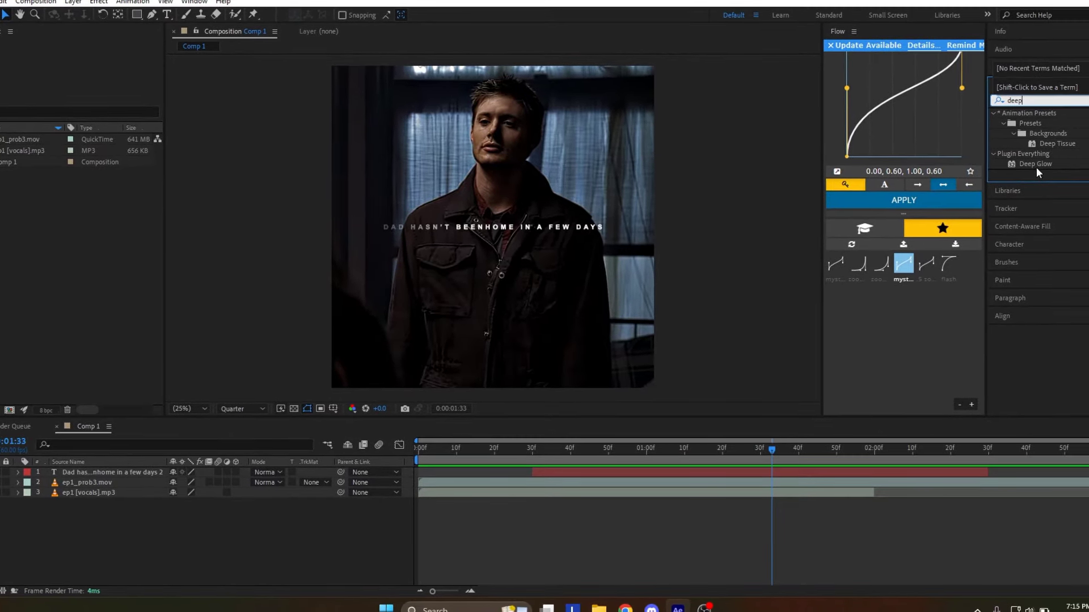
drag(1036, 164, 839, 475)
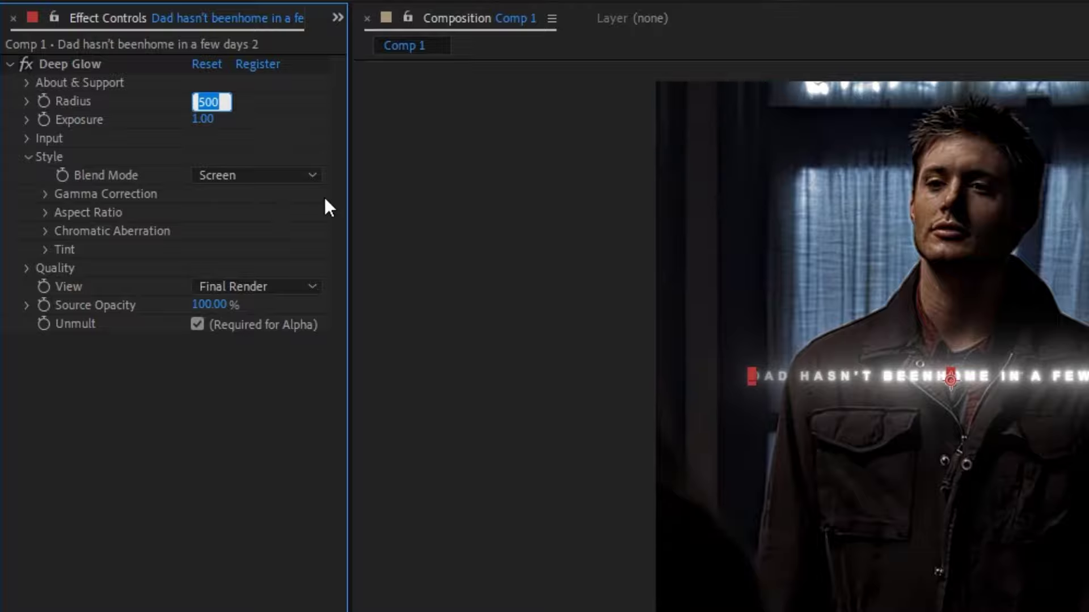
text(550)
key(Return)
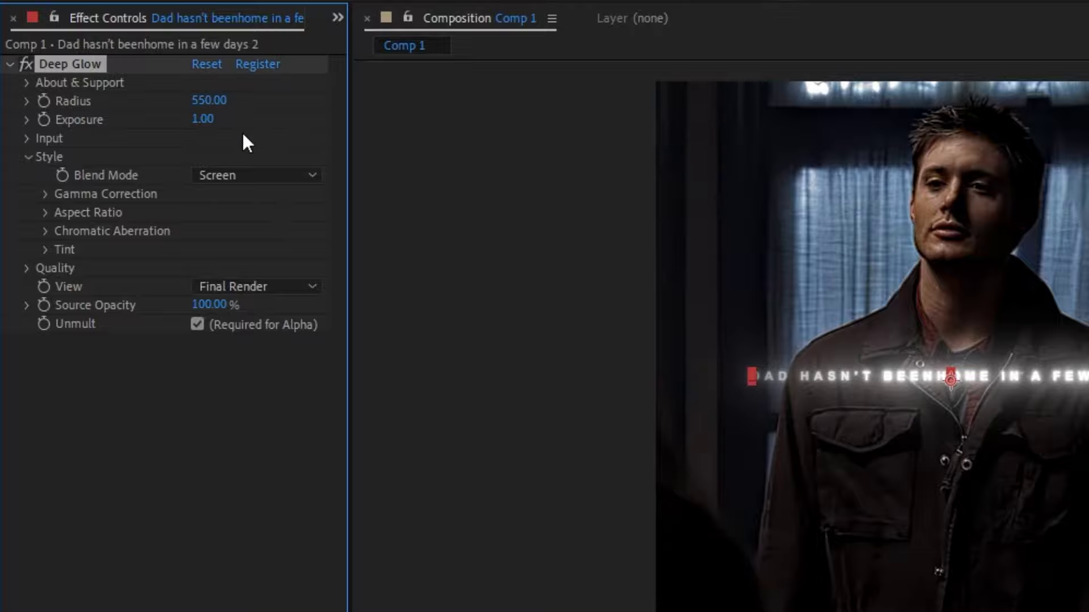
key(Tab)
text(0.3)
key(Return)
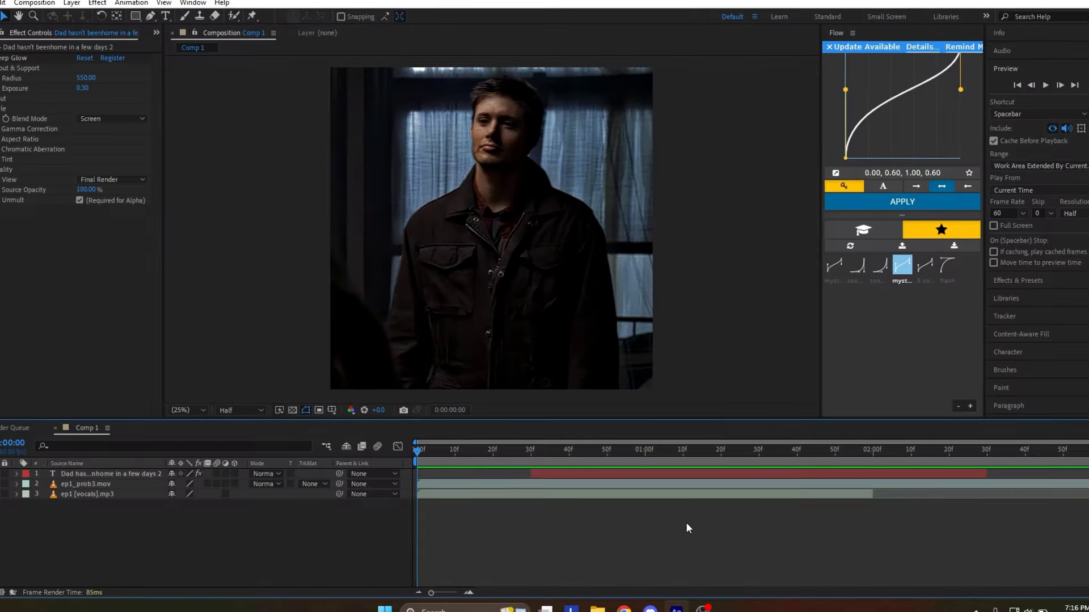
Step: Preview the glowing caption's word-by-word reveal and return to 1:30
key(space)
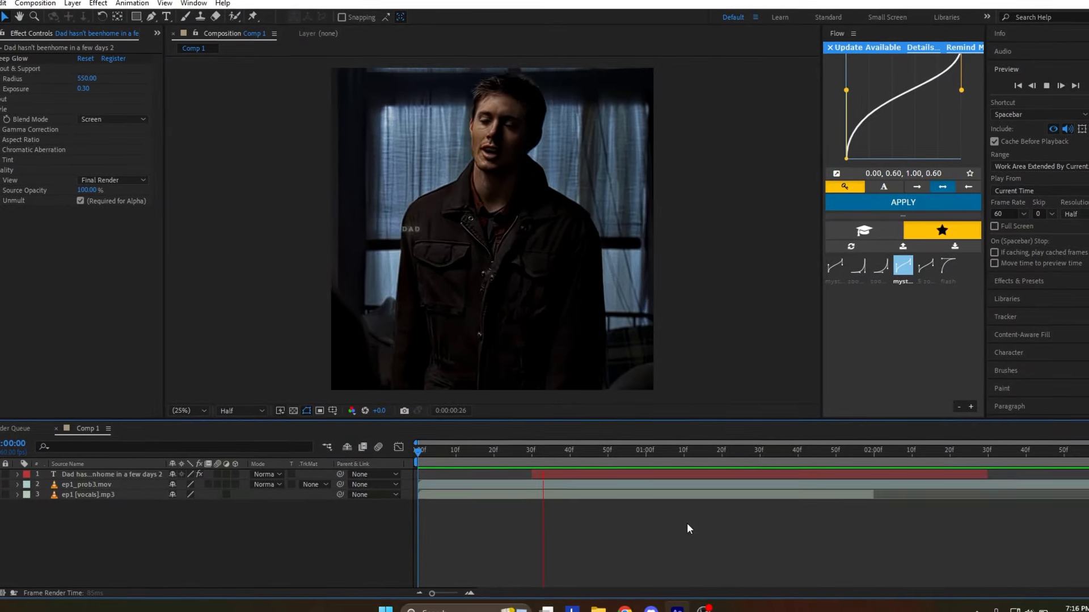
drag(590, 459, 759, 462)
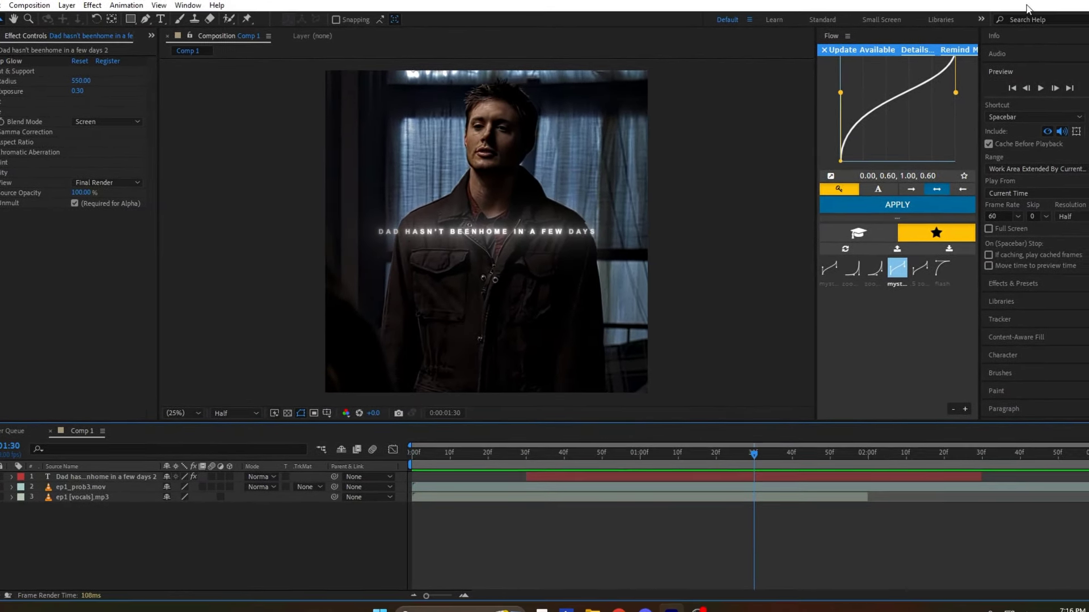
click(1027, 70)
click(1035, 88)
Step: Apply Drop Shadow to the caption with 100% opacity and 180° direction
text(drop sh)
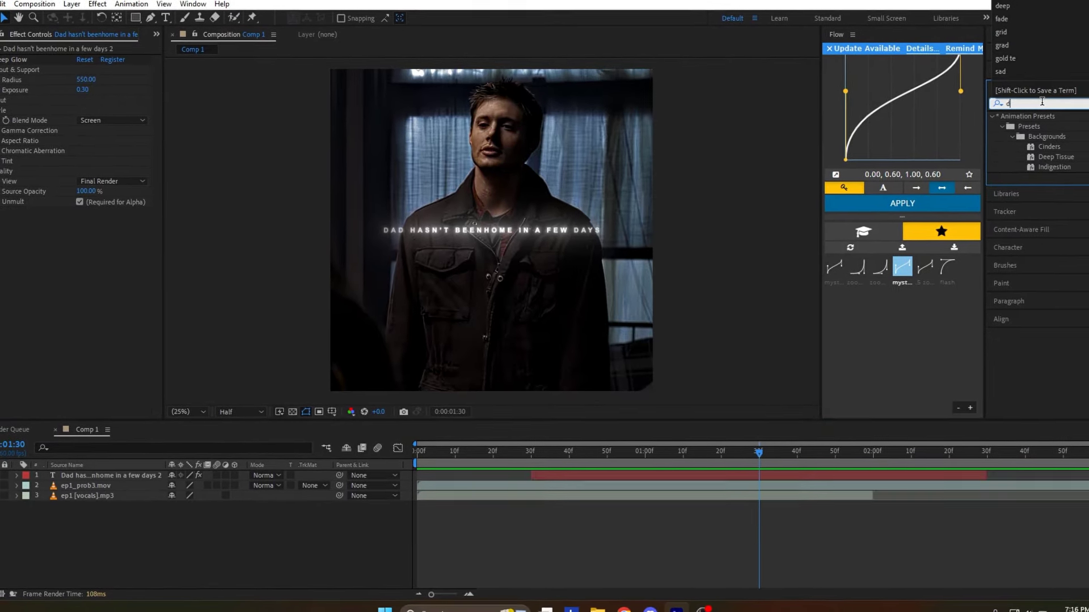
text(a)
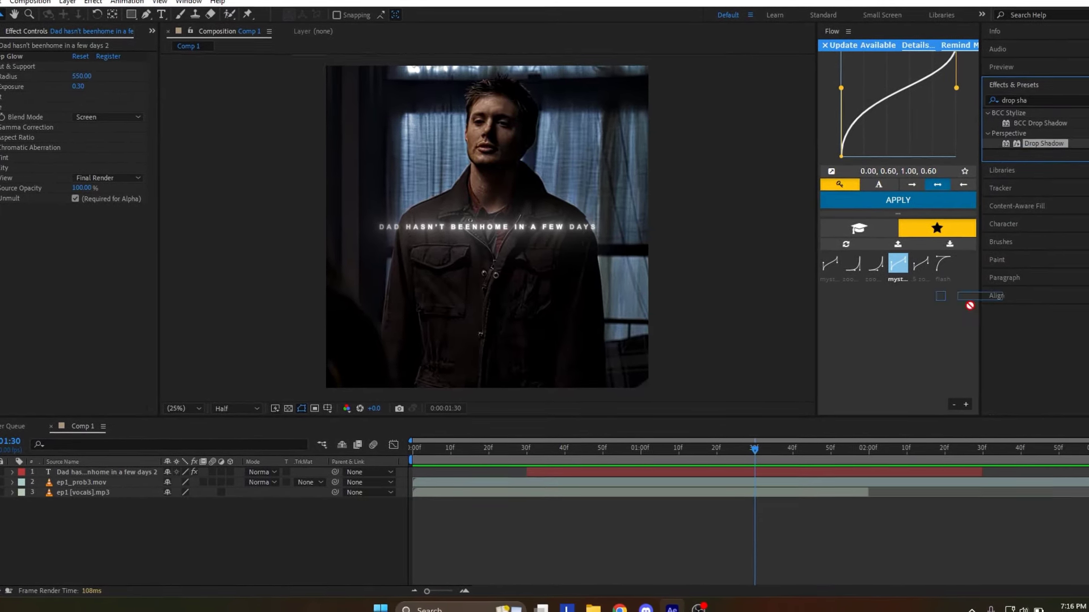
drag(1048, 148, 792, 477)
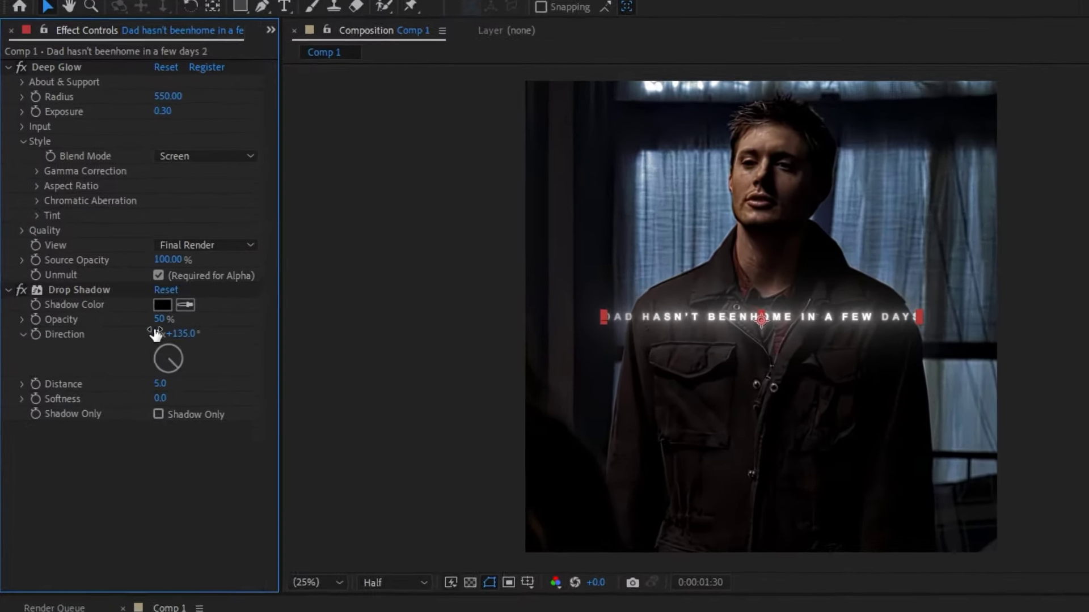
drag(80, 229, 156, 235)
drag(328, 383, 332, 383)
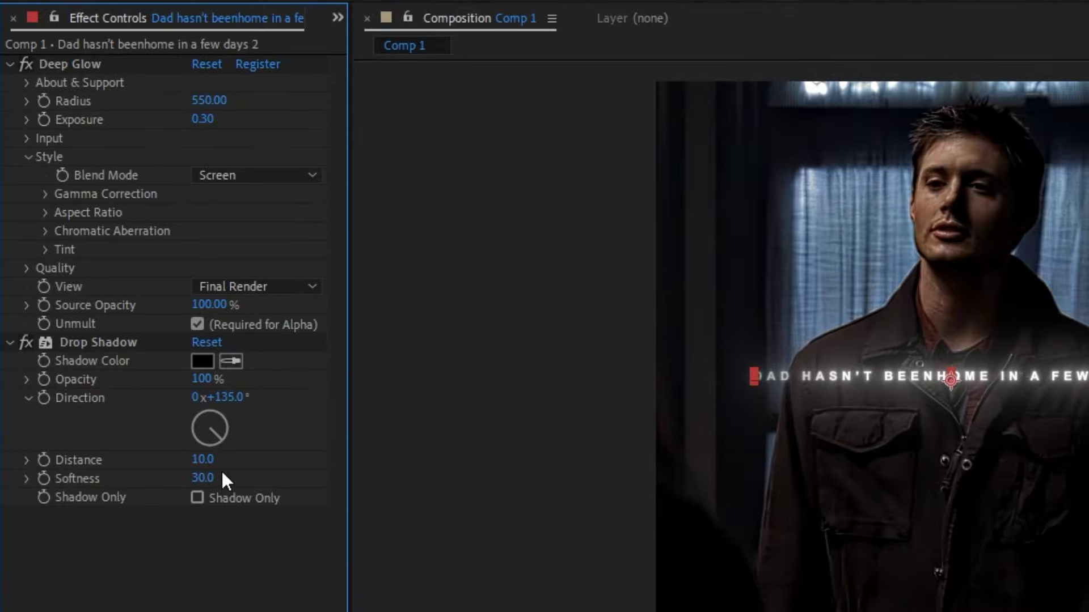
click(226, 397)
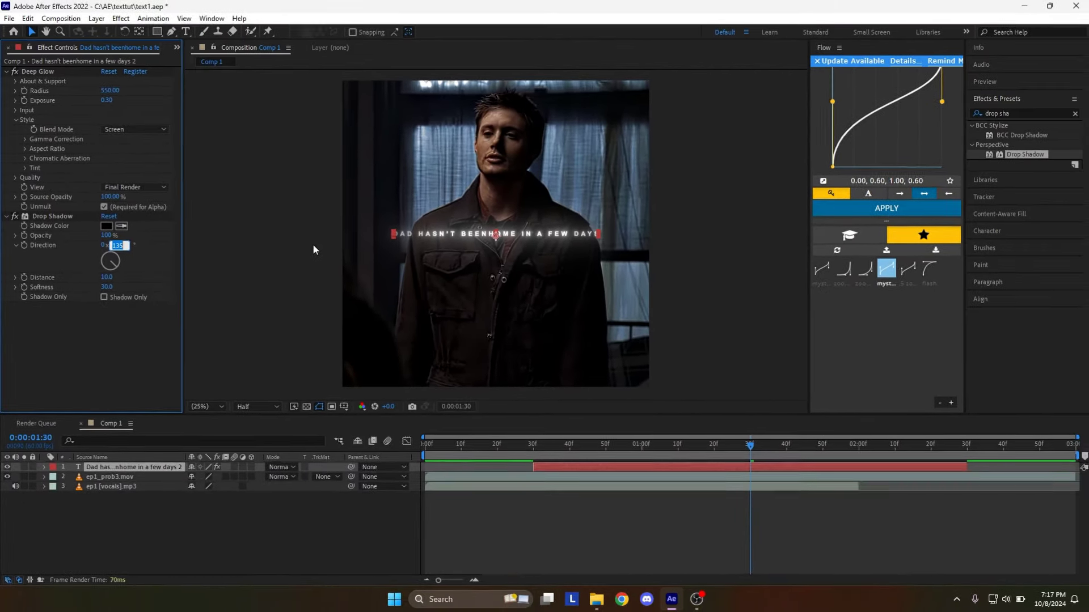
text(180)
key(Return)
Step: Duplicate the Drop Shadow and select both shadow effects
click(22, 211)
key(ctrl+d)
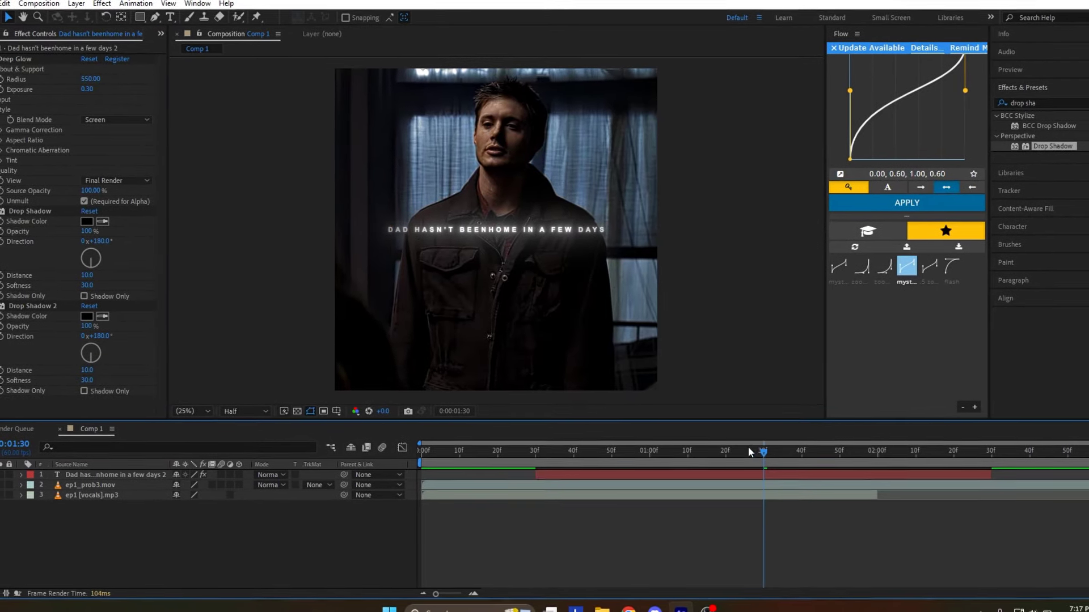
mouse_move(748, 448)
mouse_down()
mouse_move(717, 455)
mouse_move(766, 451)
mouse_up()
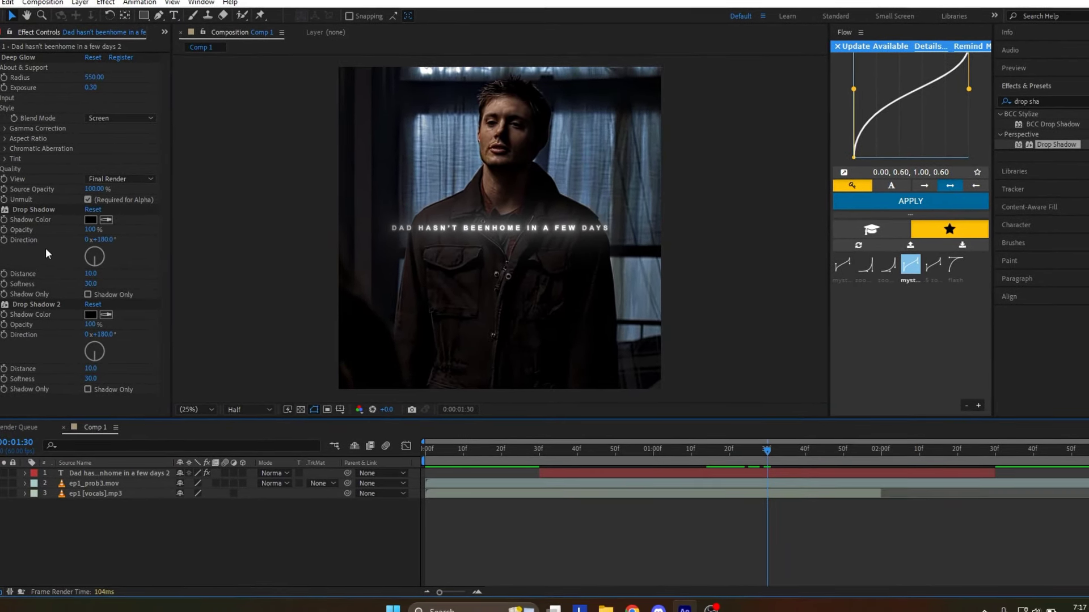
click(39, 306)
ctrl+click(23, 212)
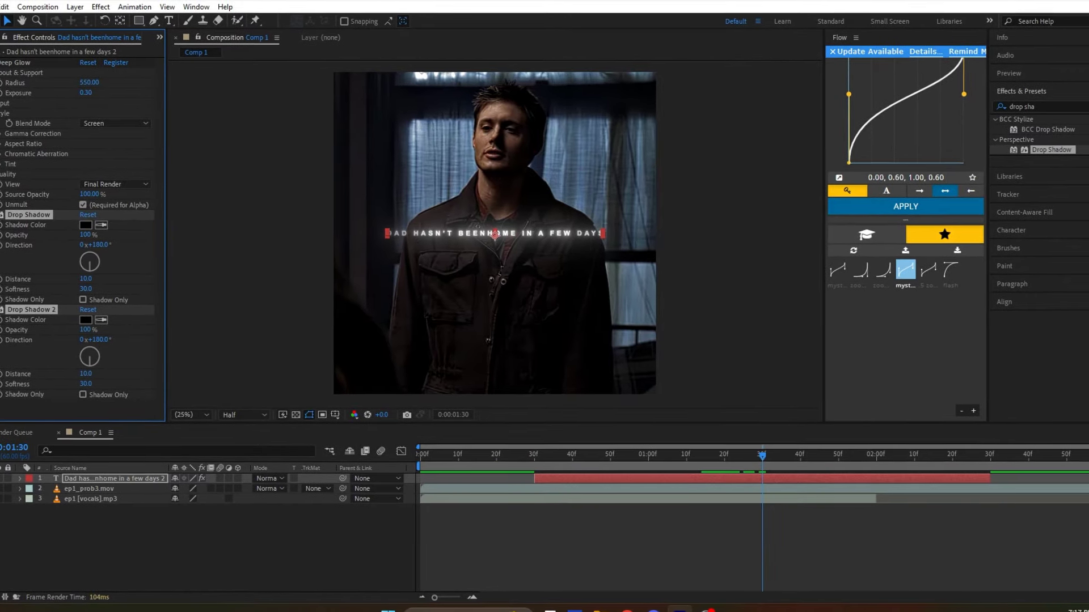
Step: Delete the Drop Shadow 2 effect from the caption and save the project
click(1, 211)
click(523, 521)
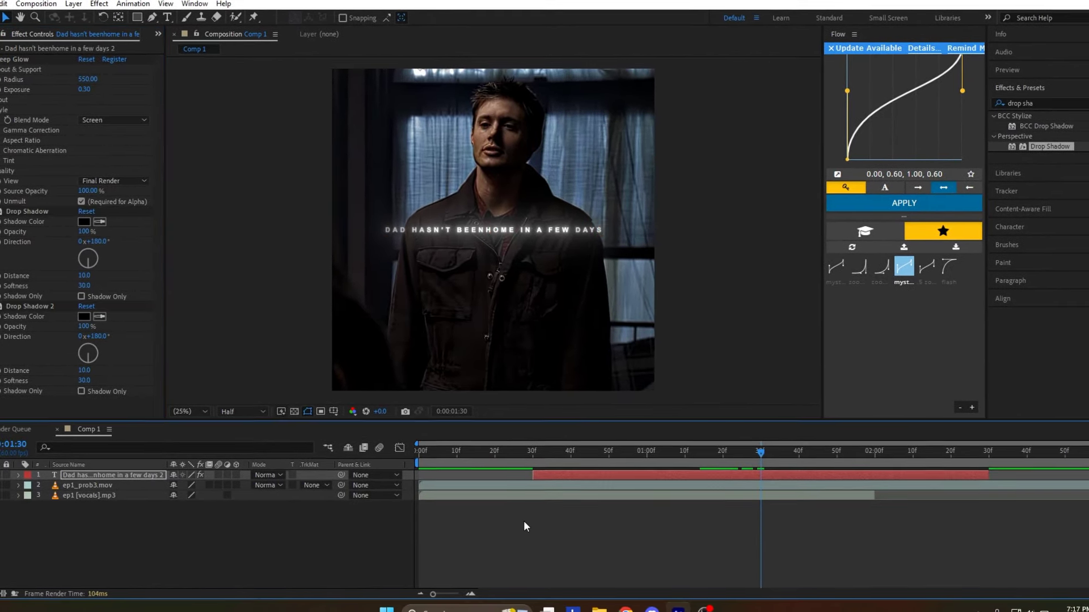
key(ctrl+s)
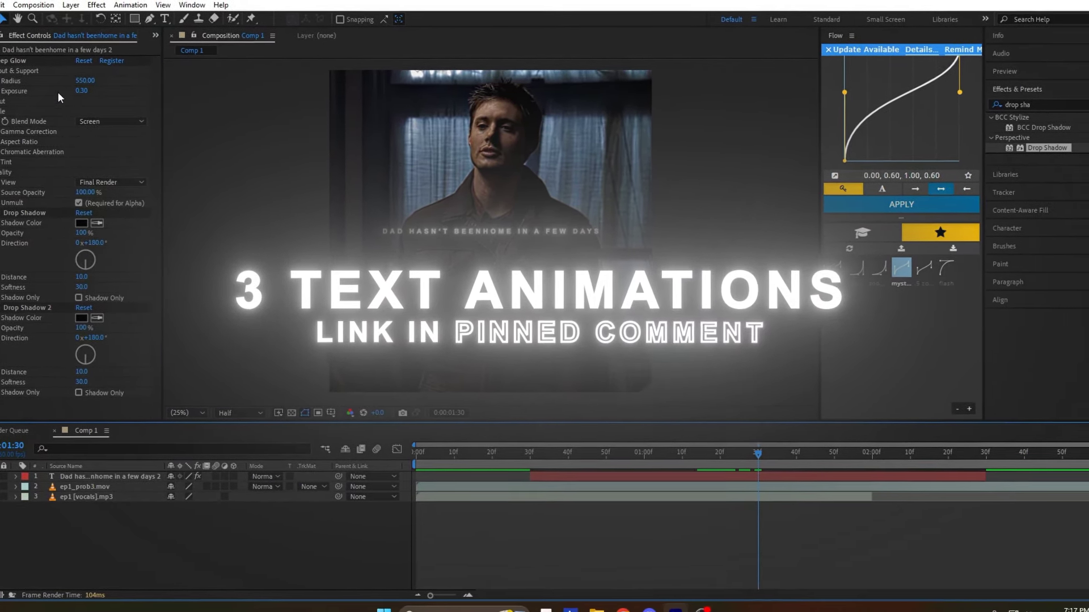
click(28, 308)
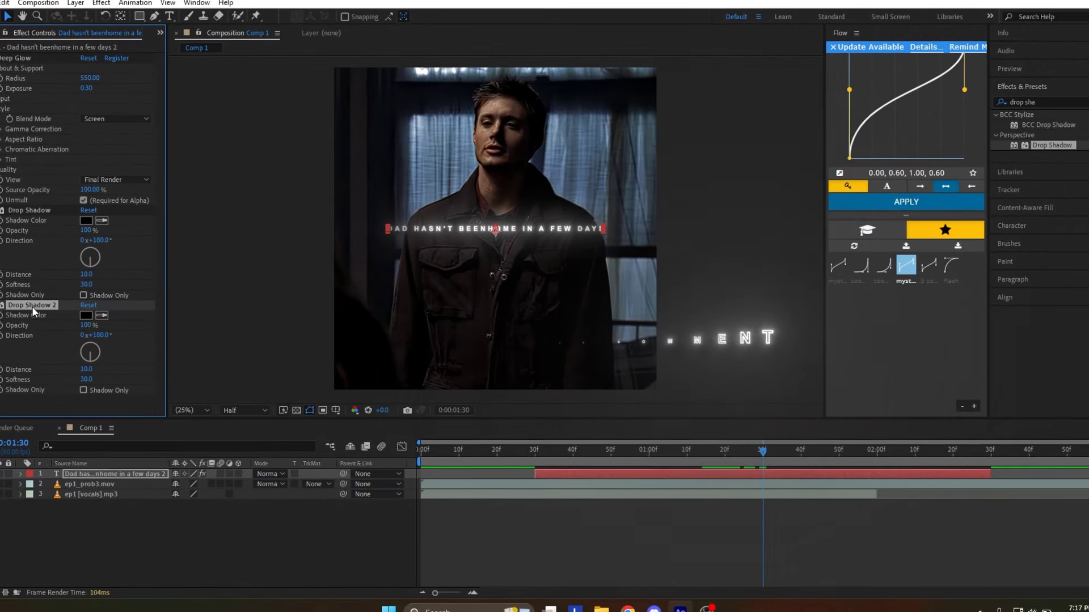
key(Delete)
key(ctrl+s)
Step: Preview the composition from the start, stopping at 1:10, and begin editing the caption text
drag(553, 452, 423, 454)
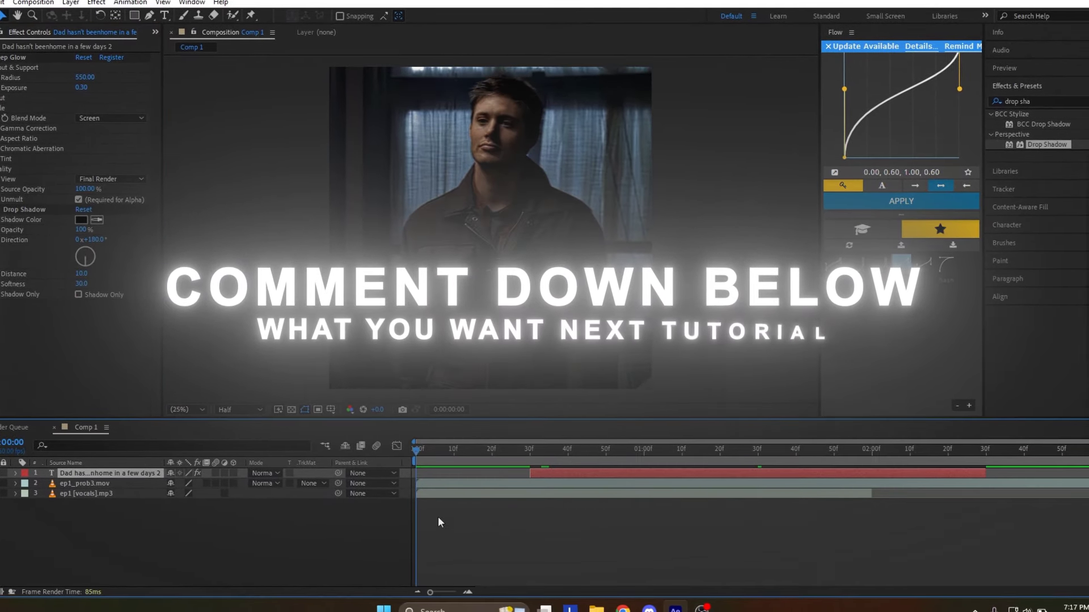
click(499, 528)
key(space)
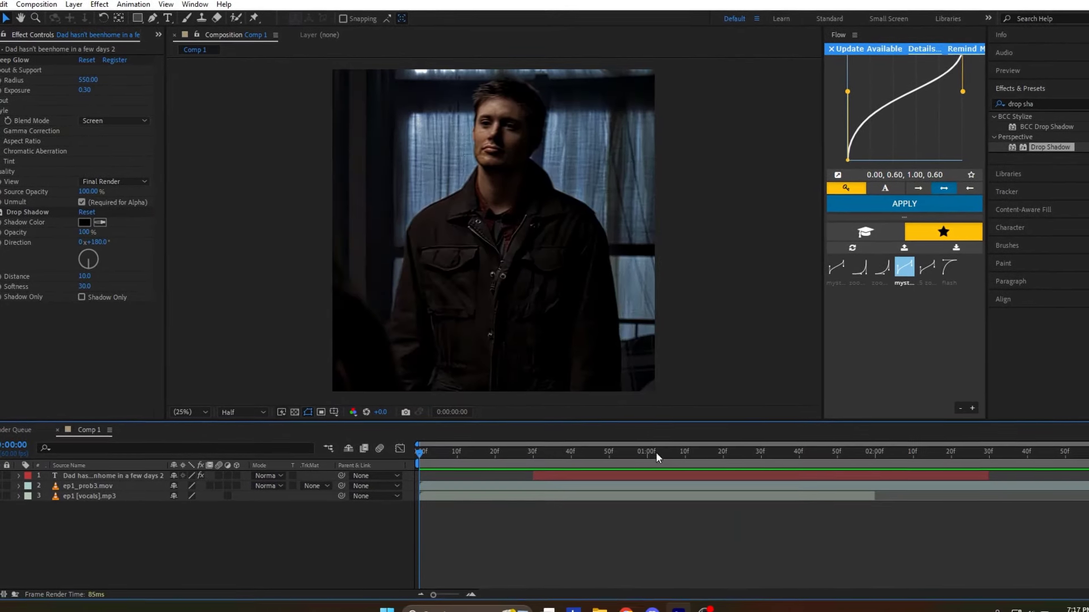
click(684, 457)
double_click(690, 478)
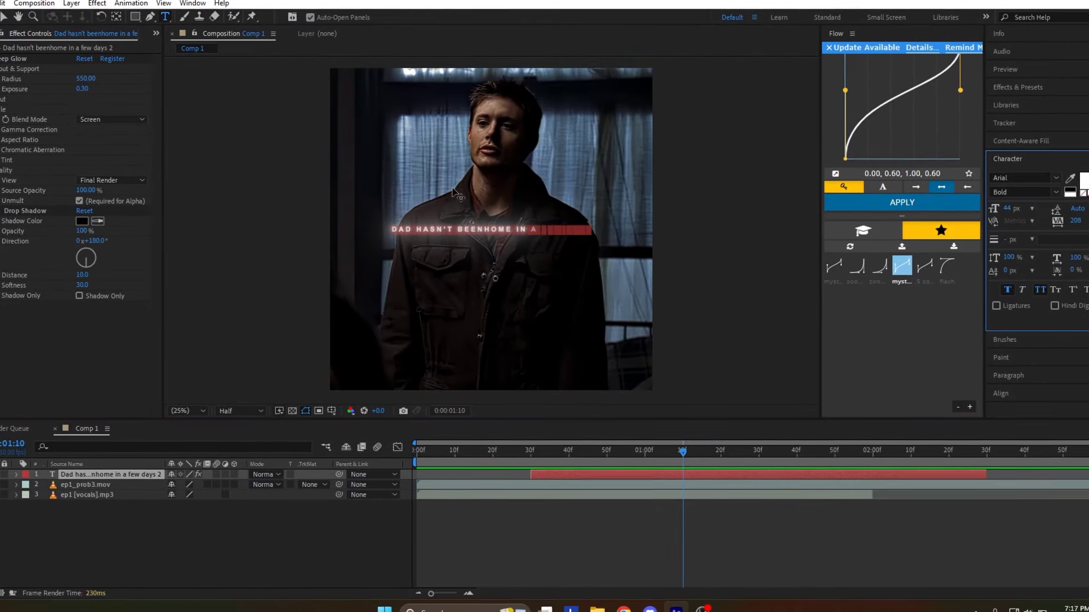